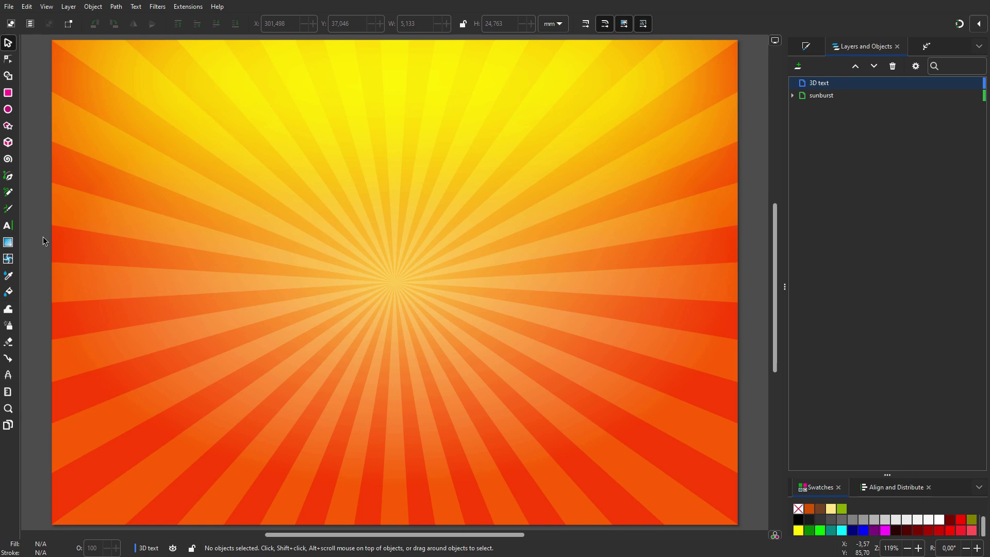
# Step: Type 'Inkscape' as white 145 pt Shrikhand text at the left of the page
pyautogui.click(8, 228)
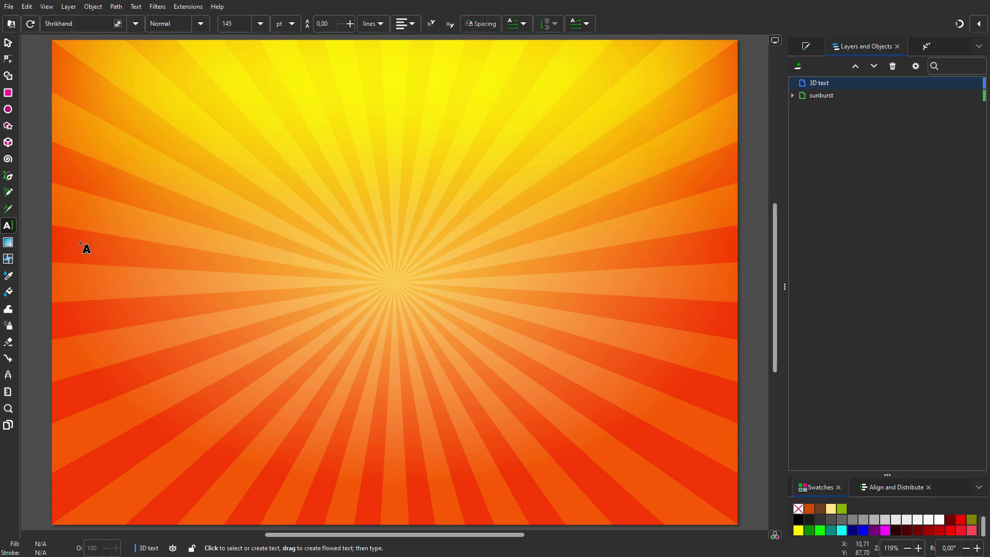
pyautogui.click(109, 248)
pyautogui.write('Inkscape')
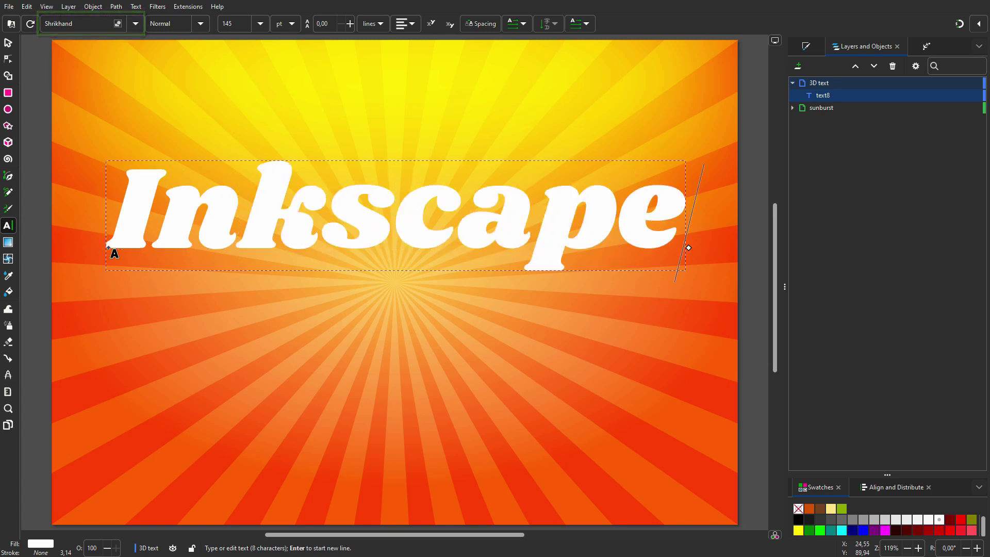
# Step: Test-shrink the lettering to about a third, then undo to restore full size
pyautogui.click(9, 43)
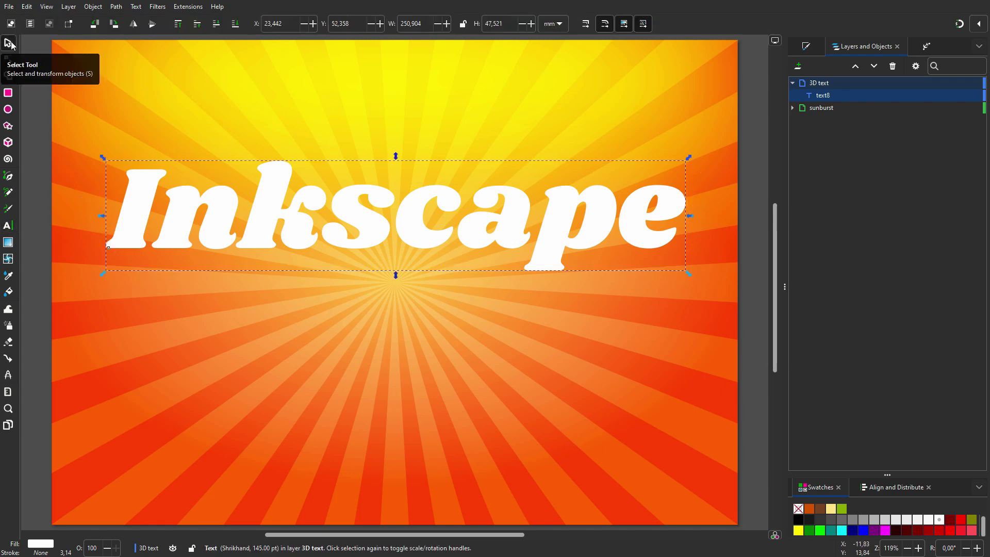
pyautogui.moveTo(689, 273); pyautogui.dragTo(403, 209)
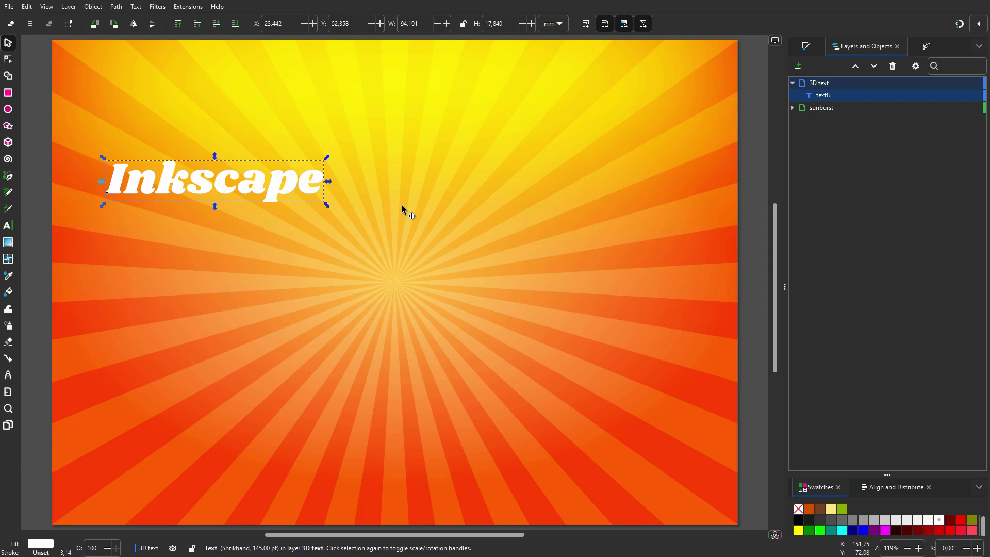
pyautogui.hotkey('ctrl', 'z')
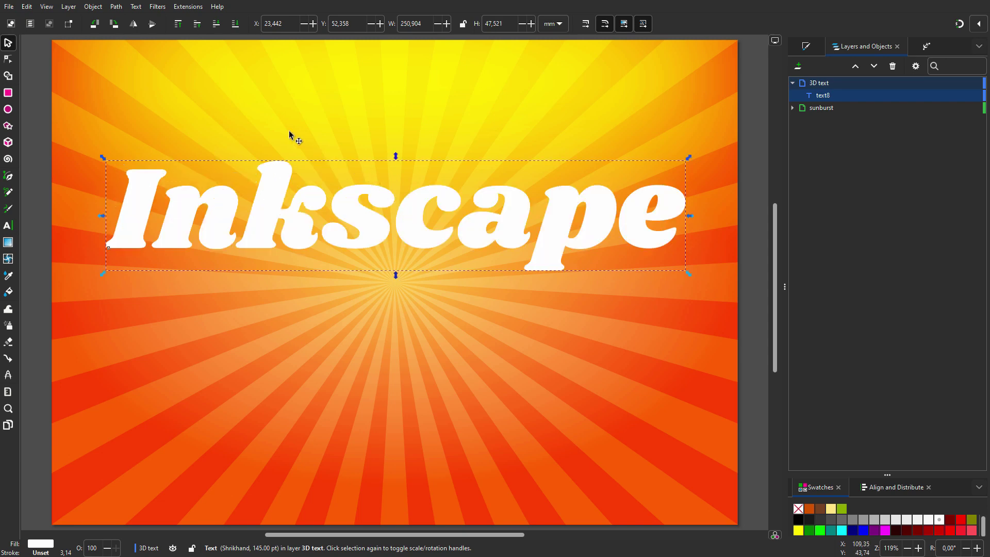
pyautogui.click(117, 7)
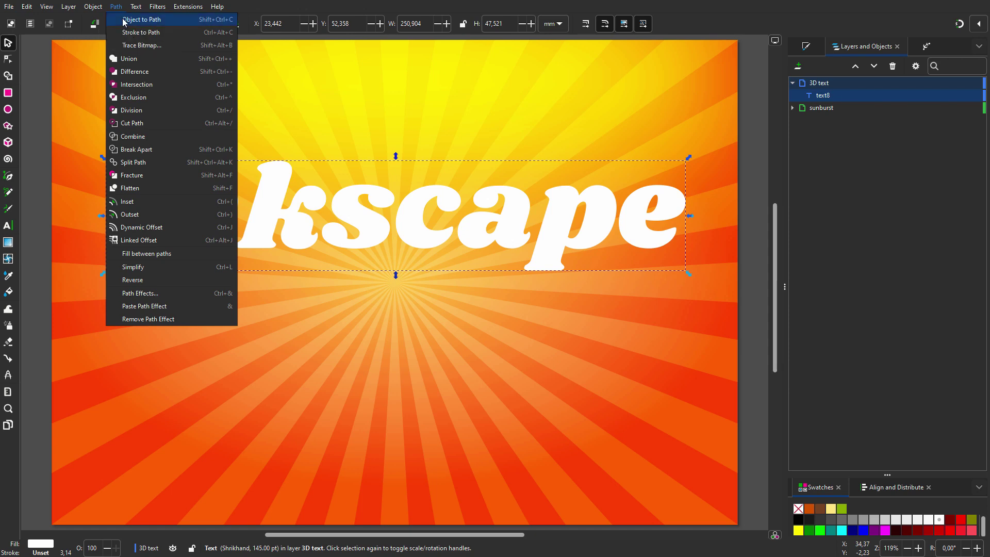
# Step: Convert the text to a path and bend it into an upward arch with the Bend effect
pyautogui.click(124, 23)
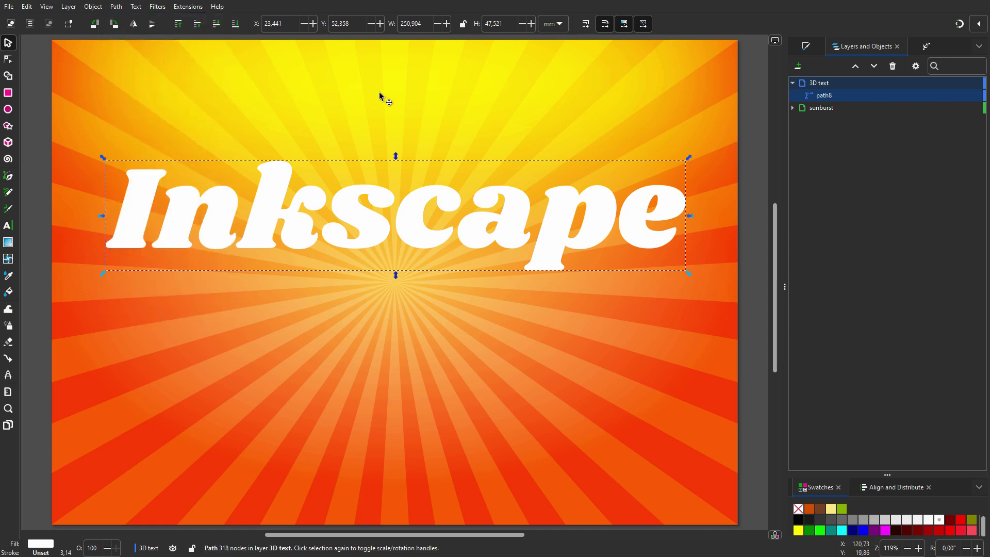
pyautogui.click(927, 48)
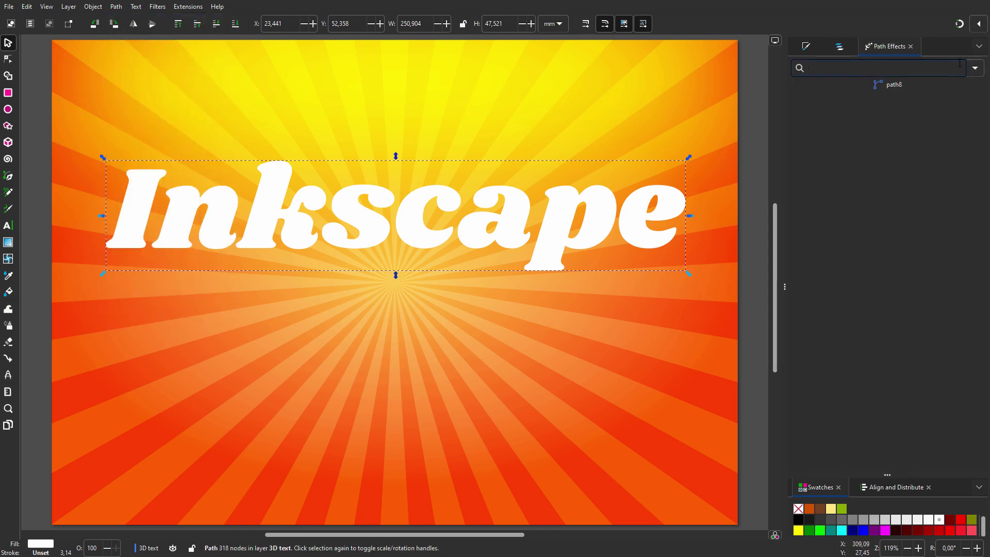
pyautogui.click(974, 69)
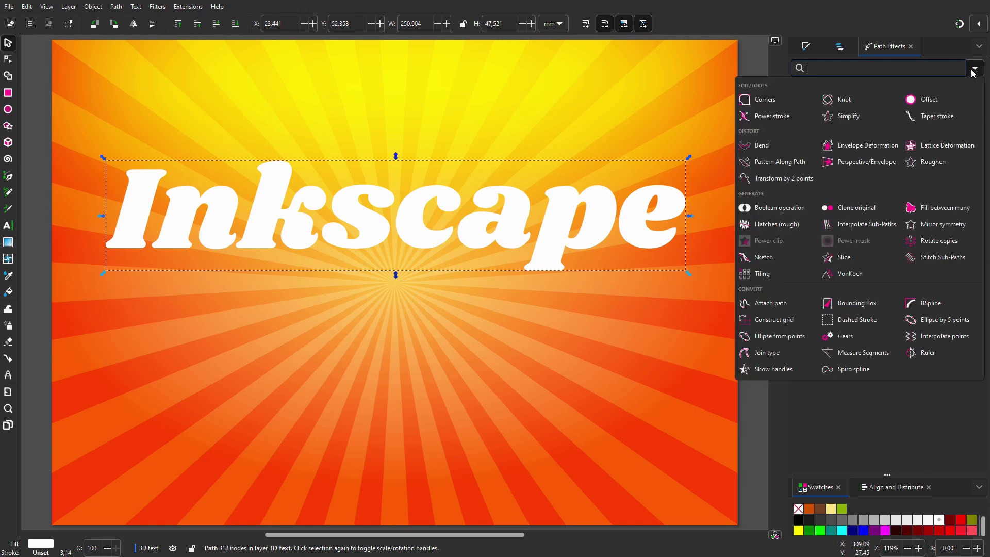
pyautogui.click(762, 146)
pyautogui.click(857, 127)
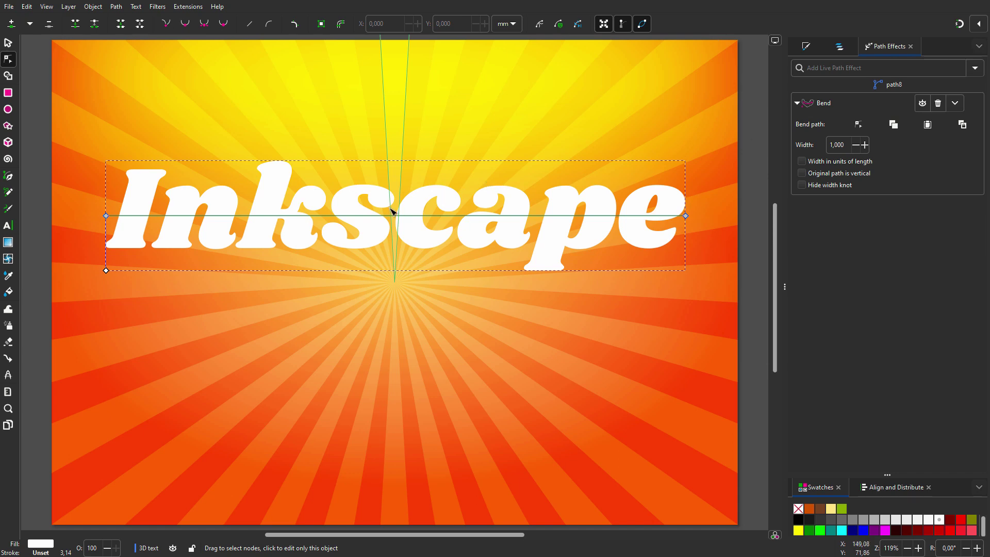
pyautogui.moveTo(391, 215); pyautogui.dragTo(373, 139)
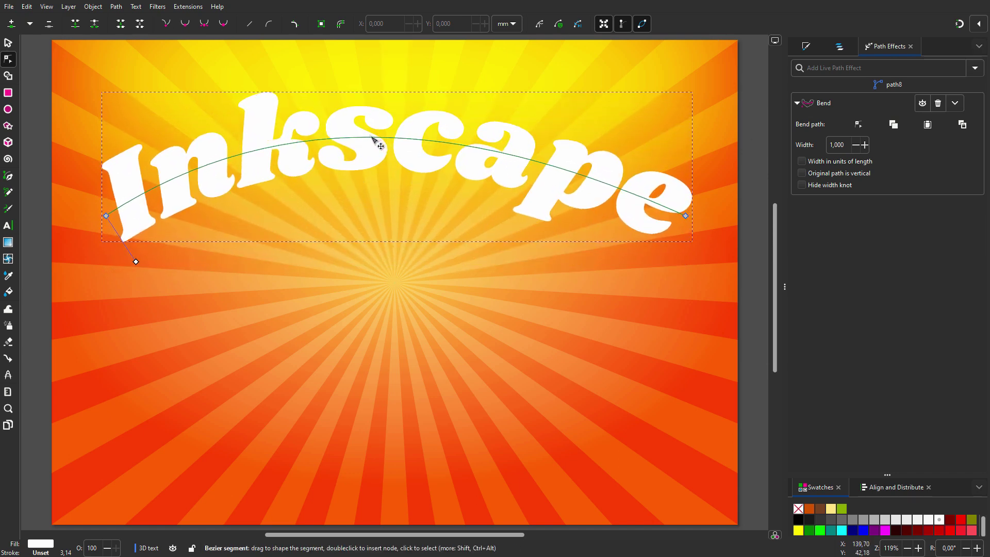
# Step: Flatten the bend into the path outline with Object to Path
pyautogui.click(116, 6)
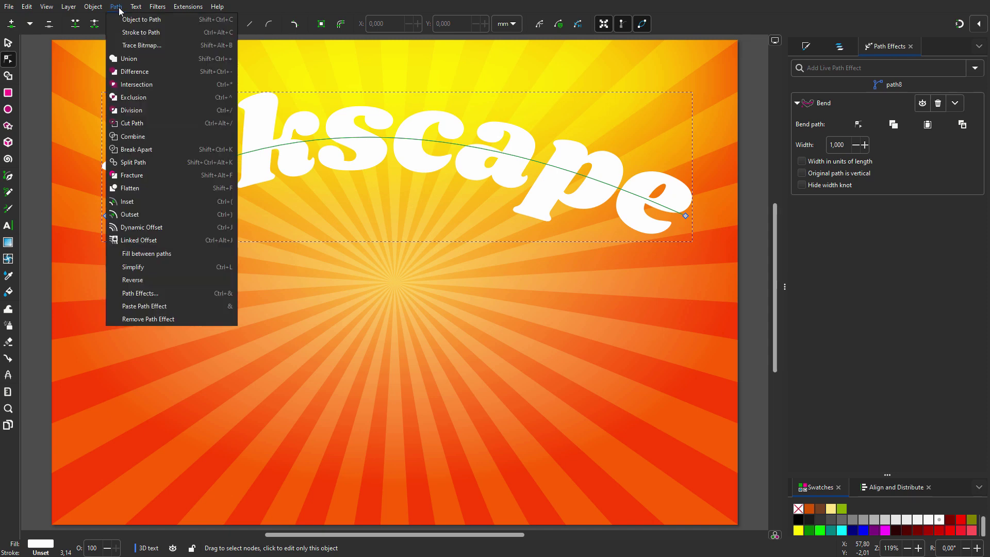
pyautogui.click(126, 20)
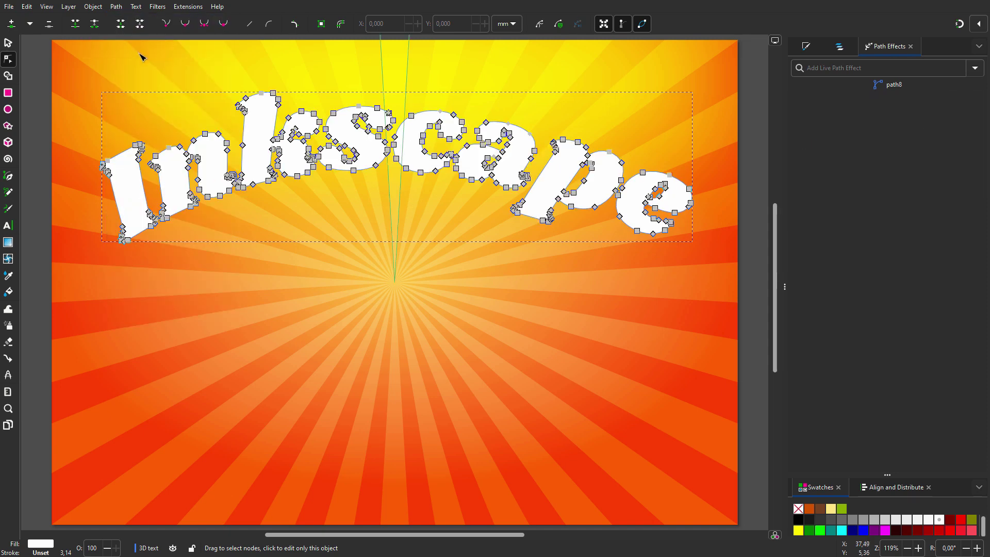
pyautogui.press('s')
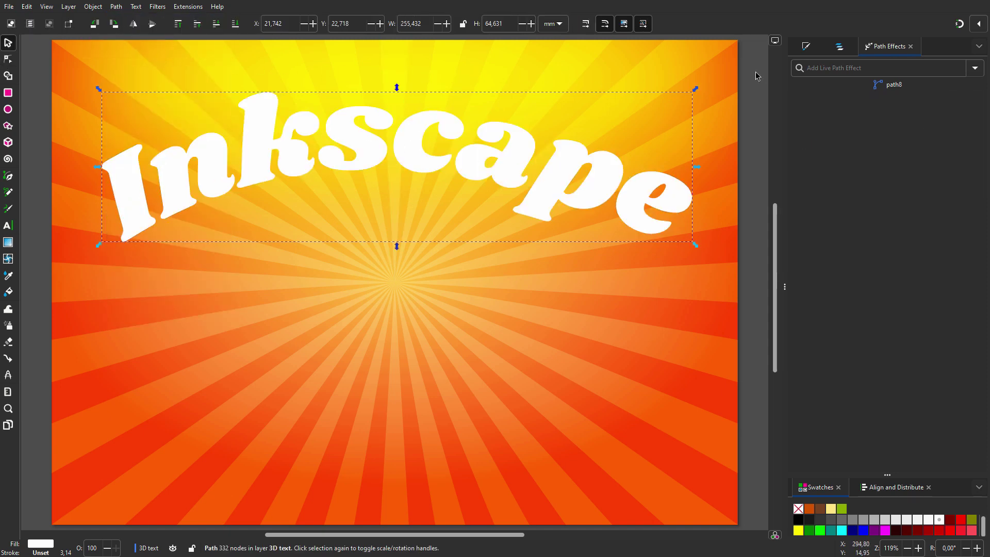
# Step: Rename path8 to 'Inkscape' and apply a Long Shadow of length 2 at angle 90°
pyautogui.click(839, 48)
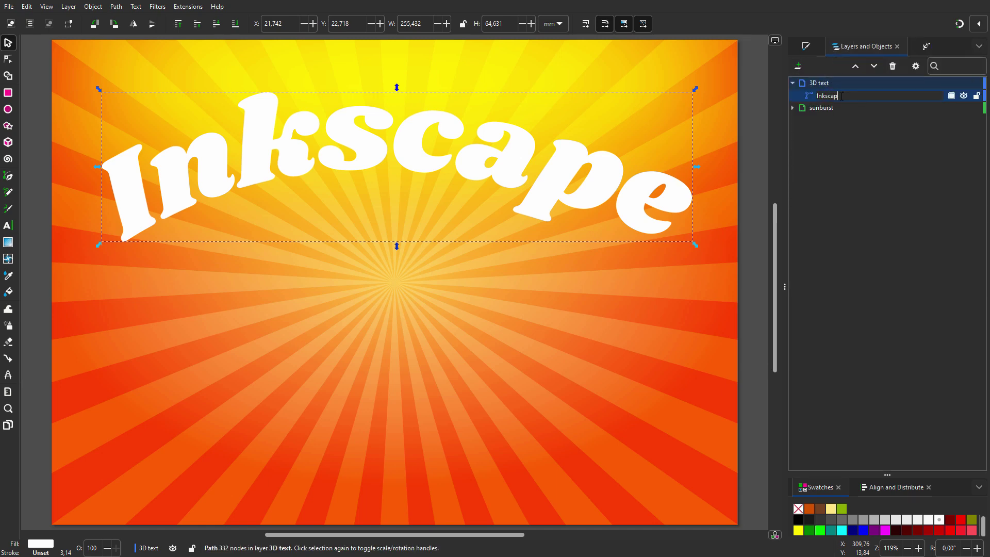
pyautogui.press('Return')
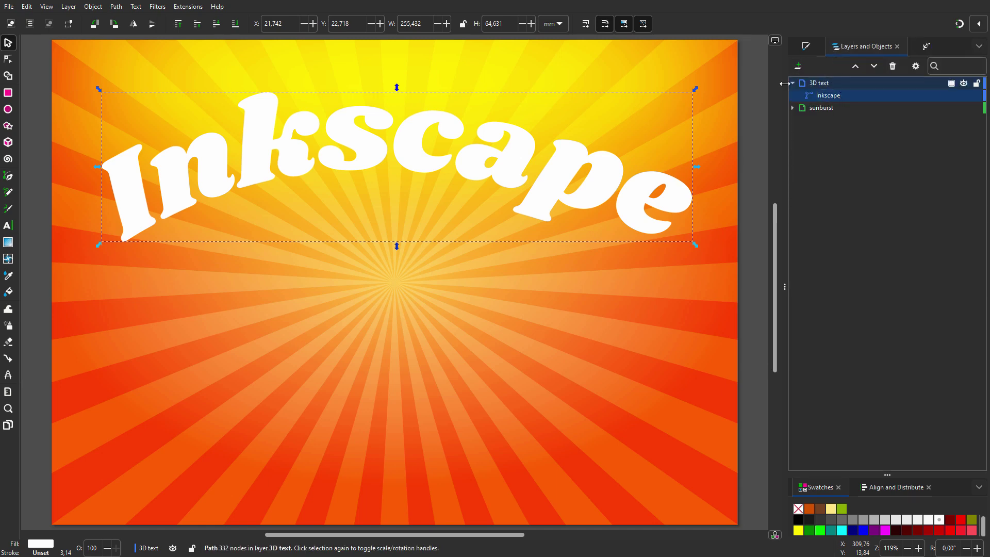
pyautogui.click(189, 7)
pyautogui.moveTo(253, 111)
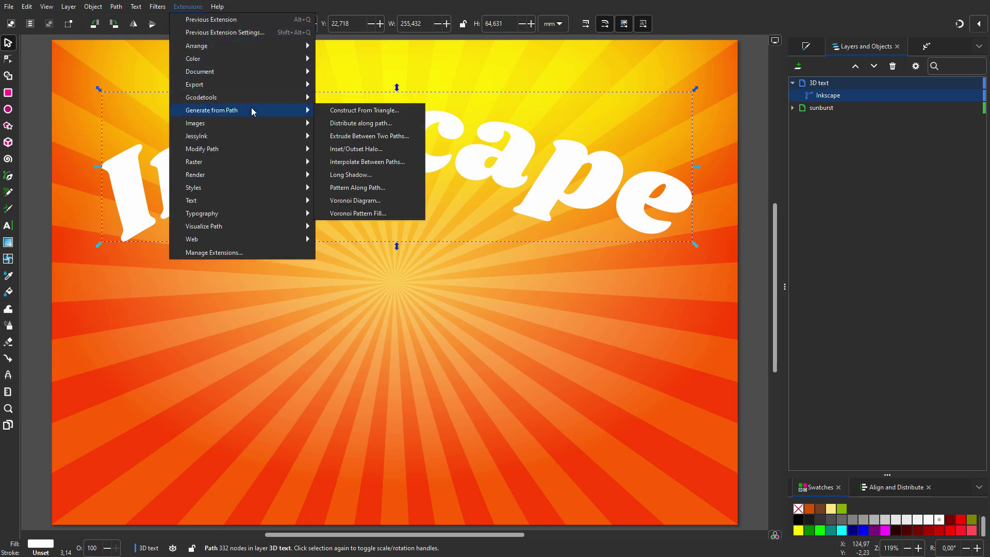
pyautogui.click(375, 180)
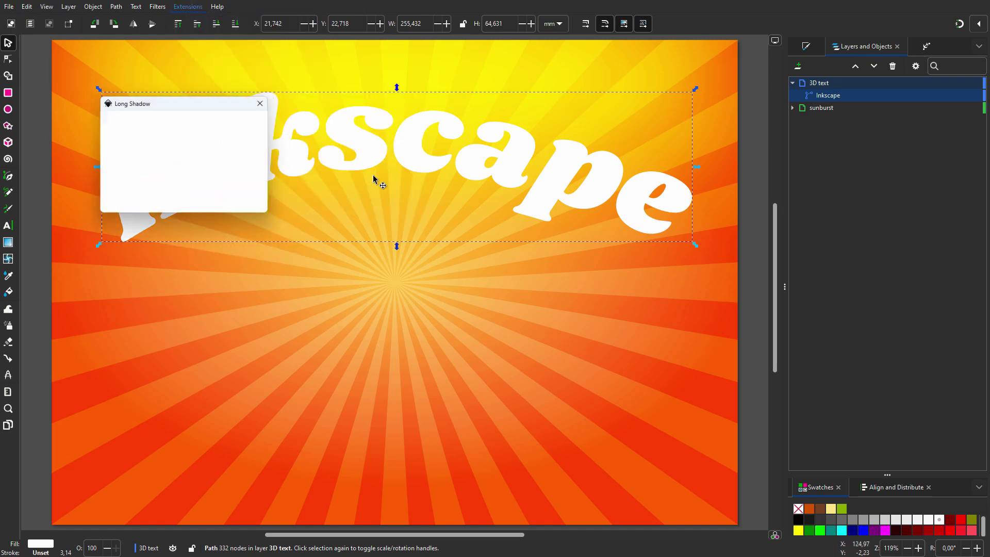
pyautogui.click(119, 188)
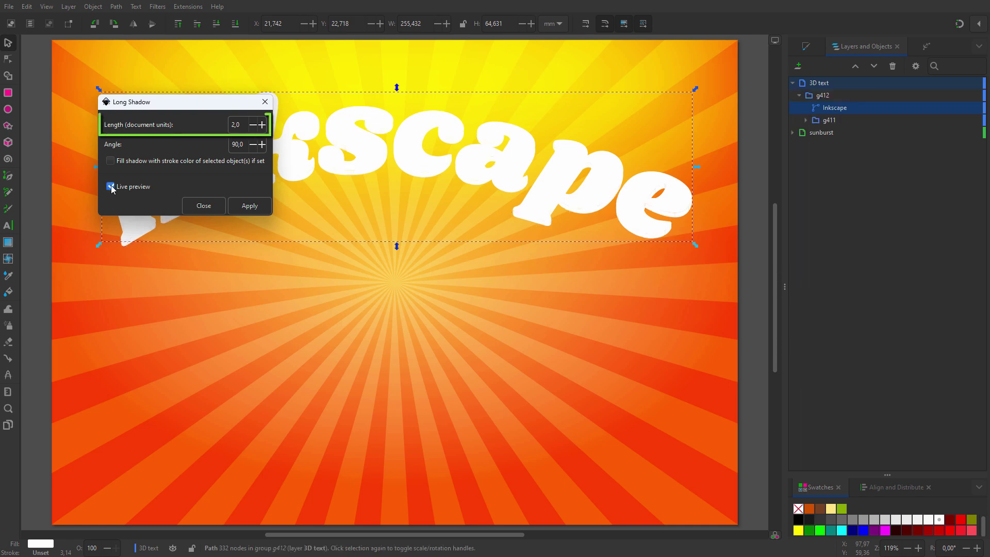
pyautogui.click(236, 207)
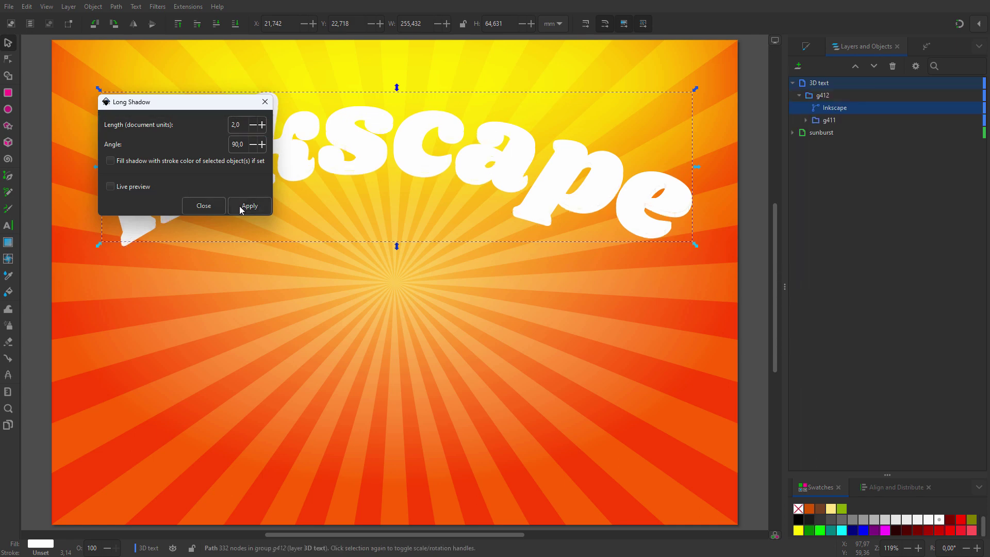
pyautogui.click(204, 206)
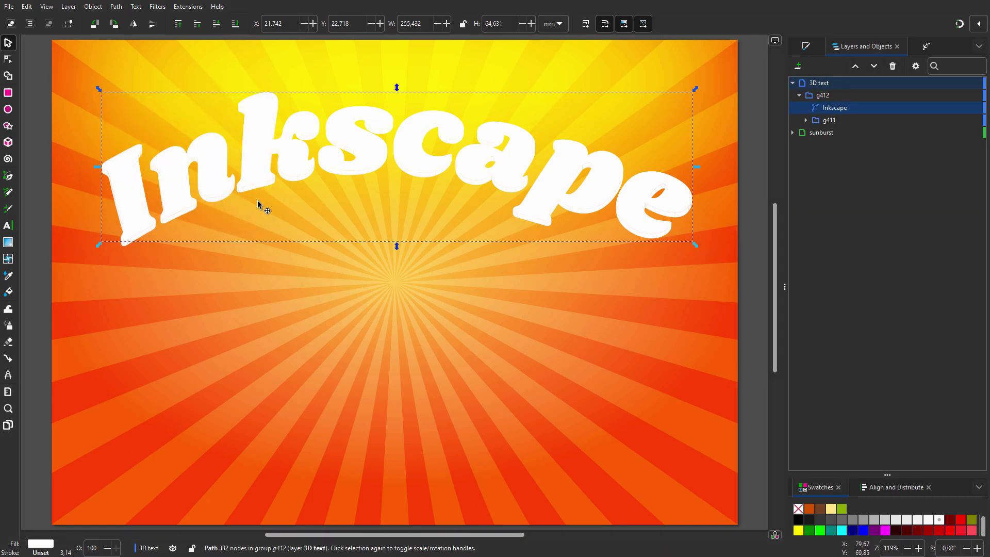
# Step: Union the shadow pieces path411 through path15 in g411 into one path named 'grey'
pyautogui.click(805, 120)
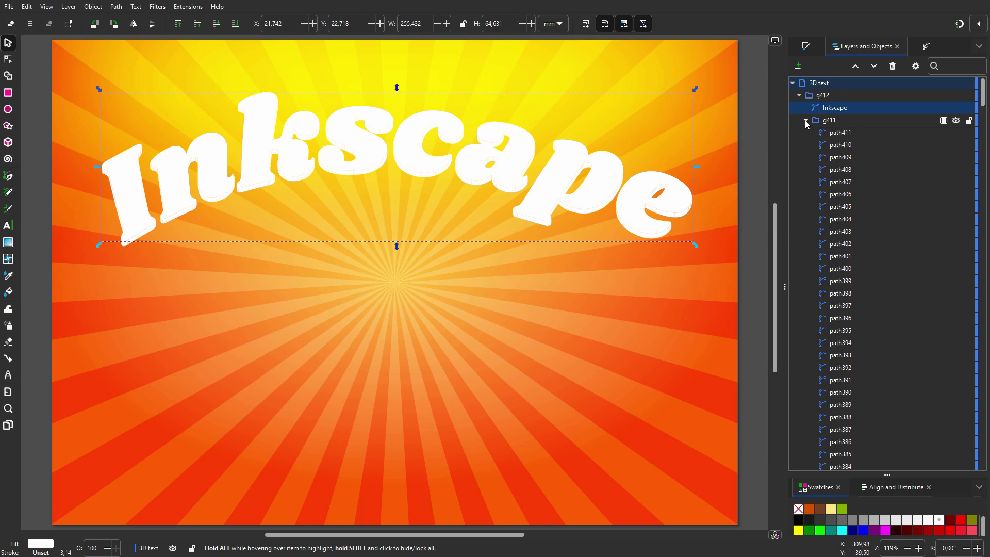
pyautogui.click(854, 133)
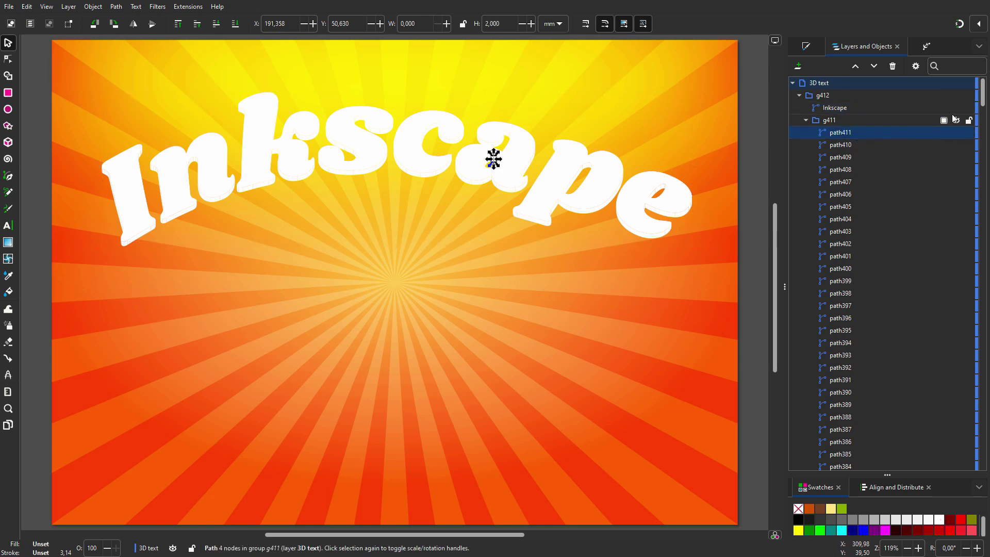
pyautogui.moveTo(983, 98); pyautogui.dragTo(968, 463)
pyautogui.keyDown('shift'); pyautogui.click(866, 451); pyautogui.keyUp('shift')
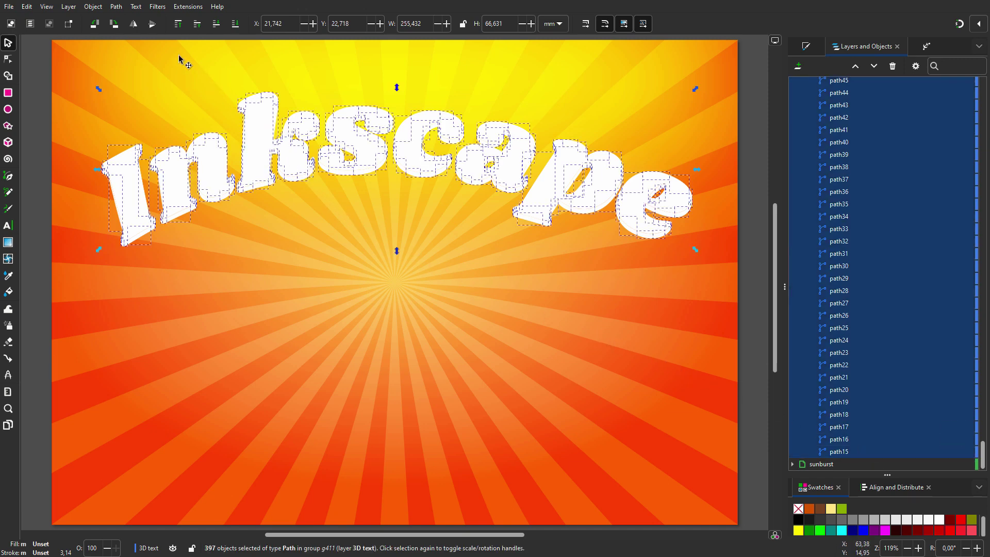
pyautogui.click(116, 7)
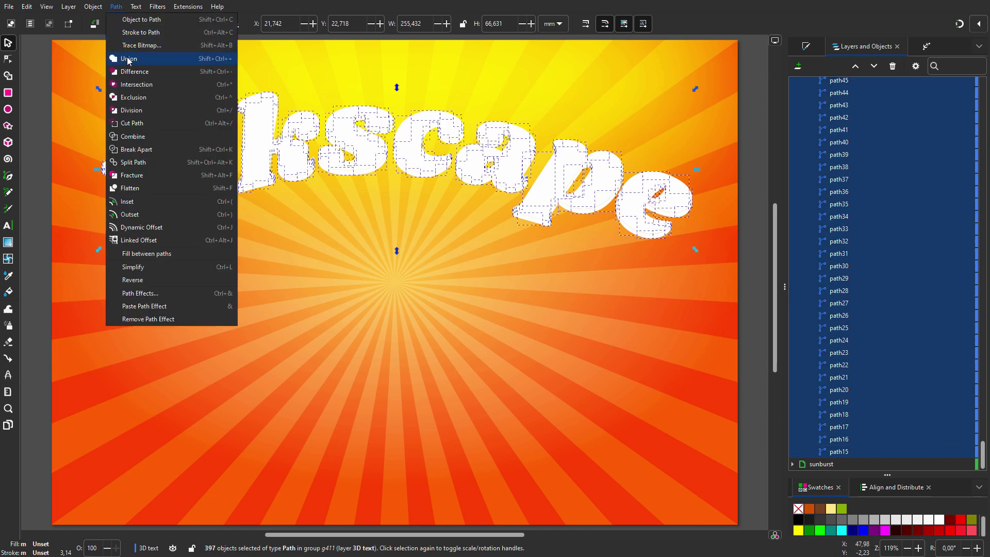
pyautogui.click(129, 60)
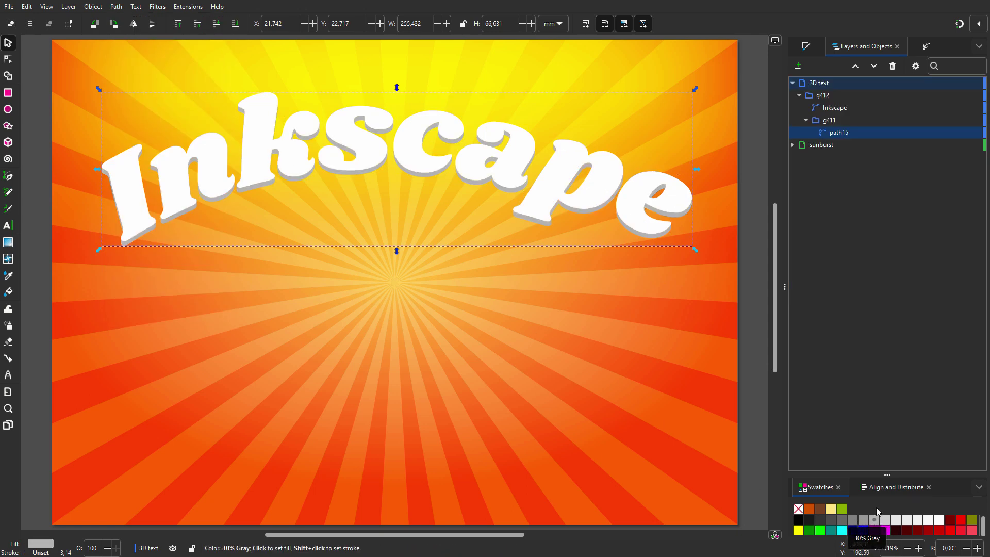
pyautogui.click(847, 132)
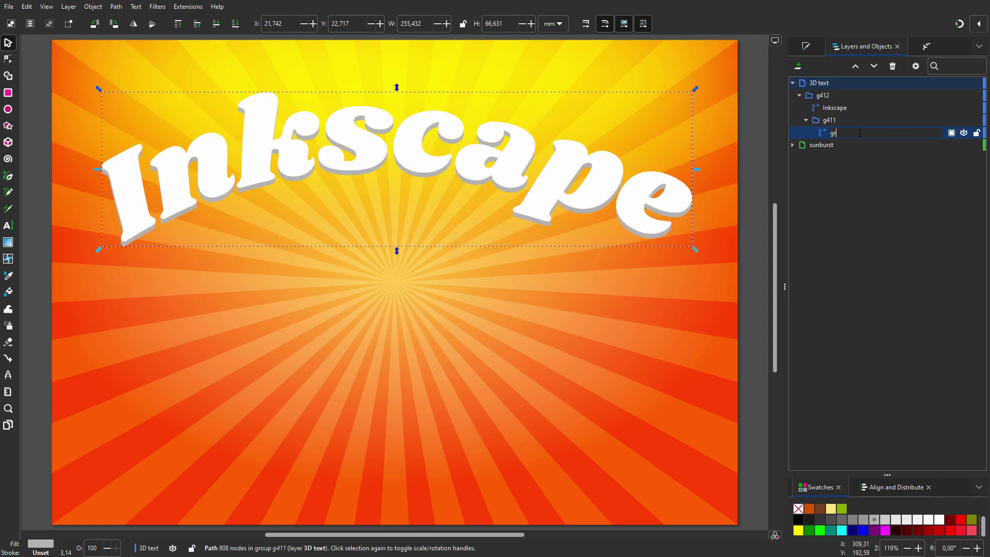
pyautogui.press('Return')
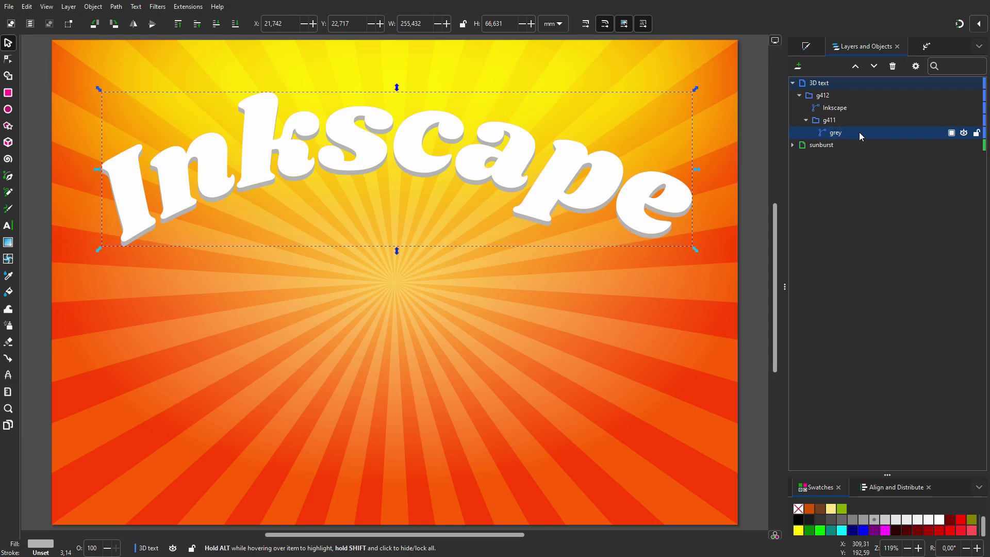
# Step: Ungroup the g412 and g411 groups to free the grey extrusion
pyautogui.rightClick(837, 95)
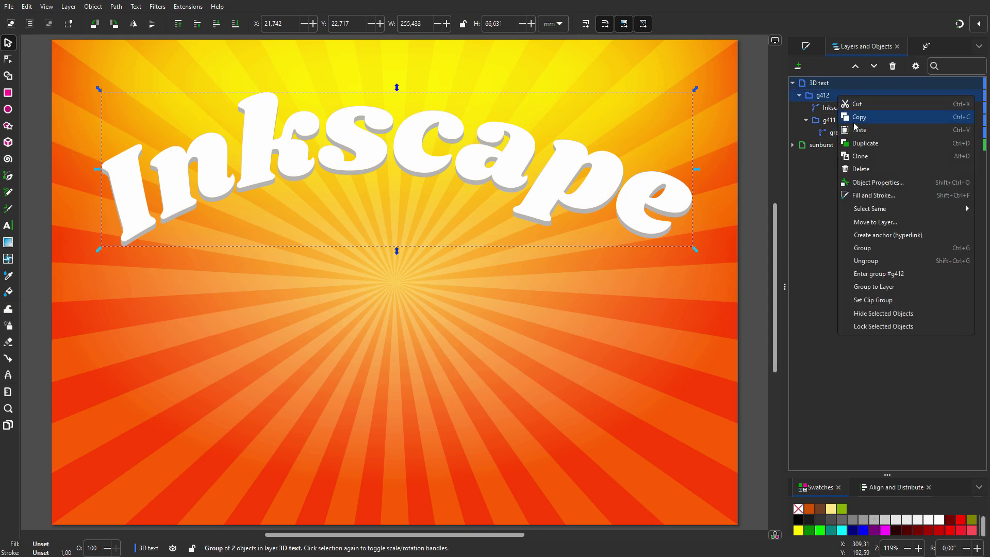
pyautogui.click(866, 261)
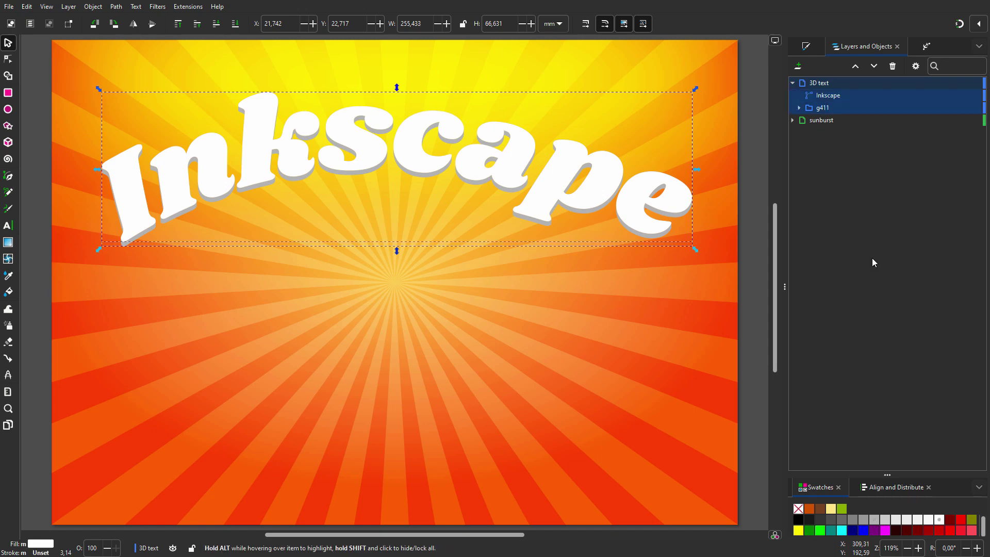
pyautogui.rightClick(825, 107)
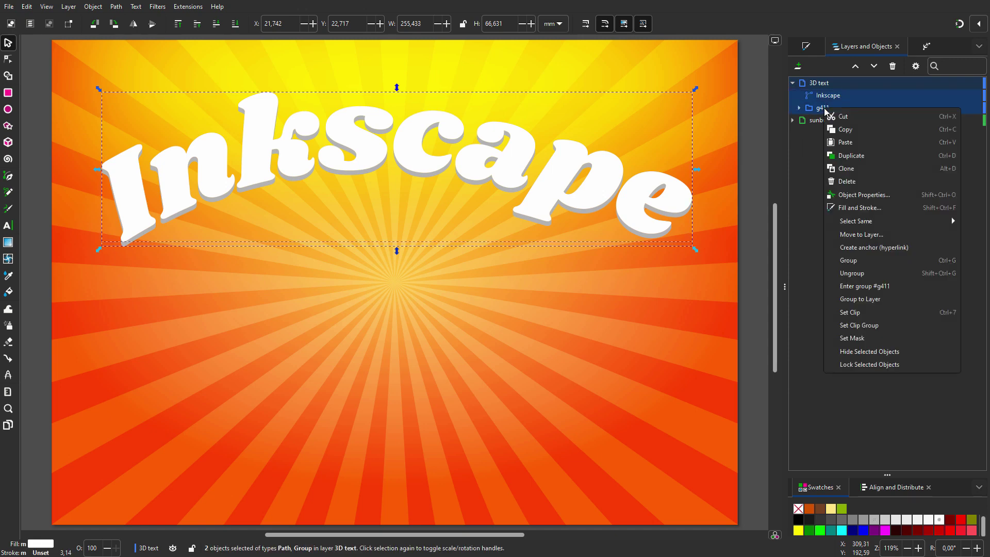
pyautogui.click(869, 274)
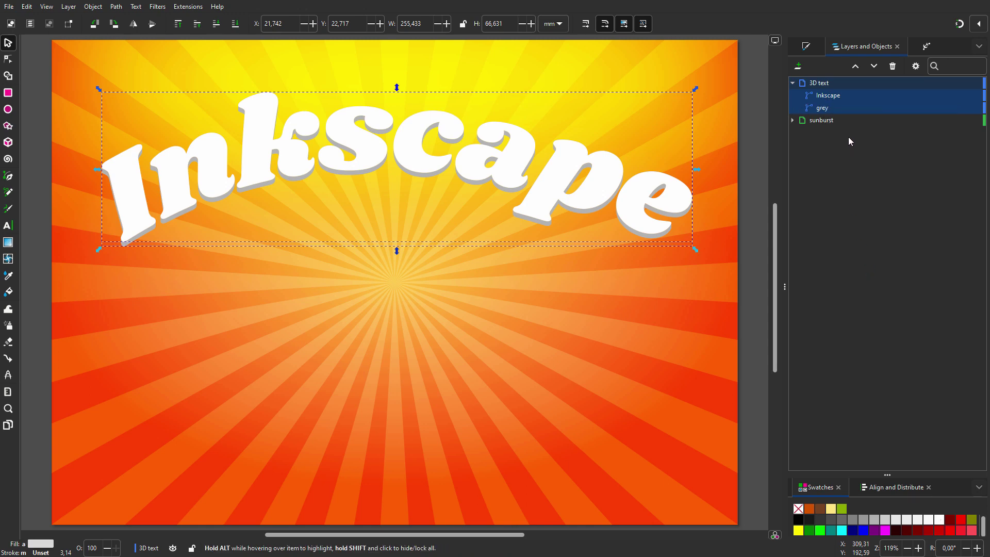
# Step: Paste a copy of the grey extrusion below the letters and fill it Aqua
pyautogui.click(838, 108)
pyautogui.rightClick(838, 109)
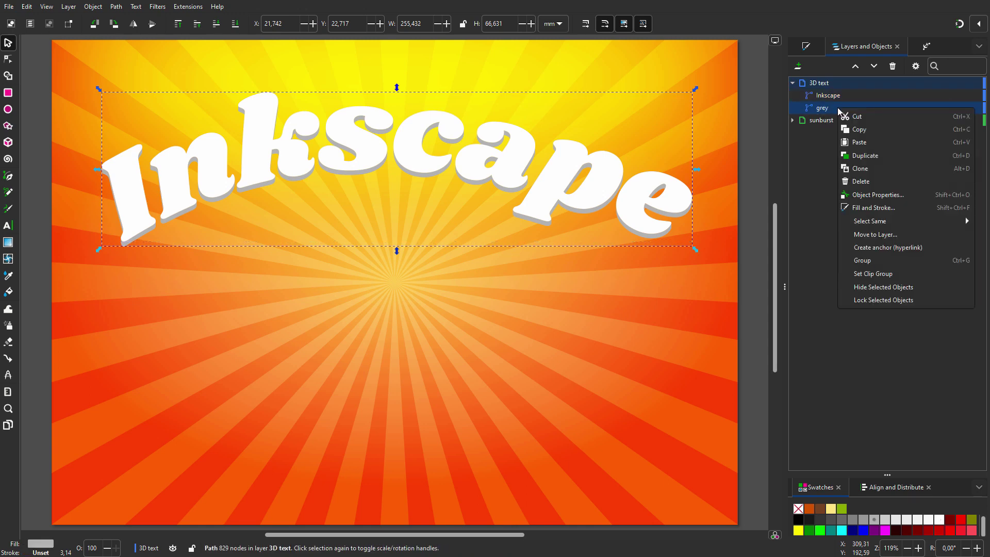
pyautogui.click(854, 143)
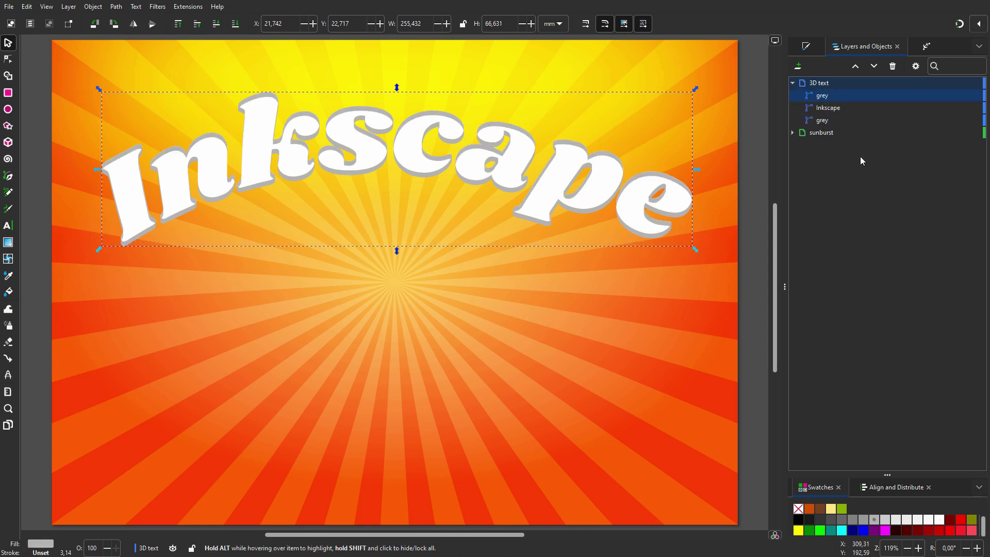
pyautogui.click(874, 66)
pyautogui.click(843, 530)
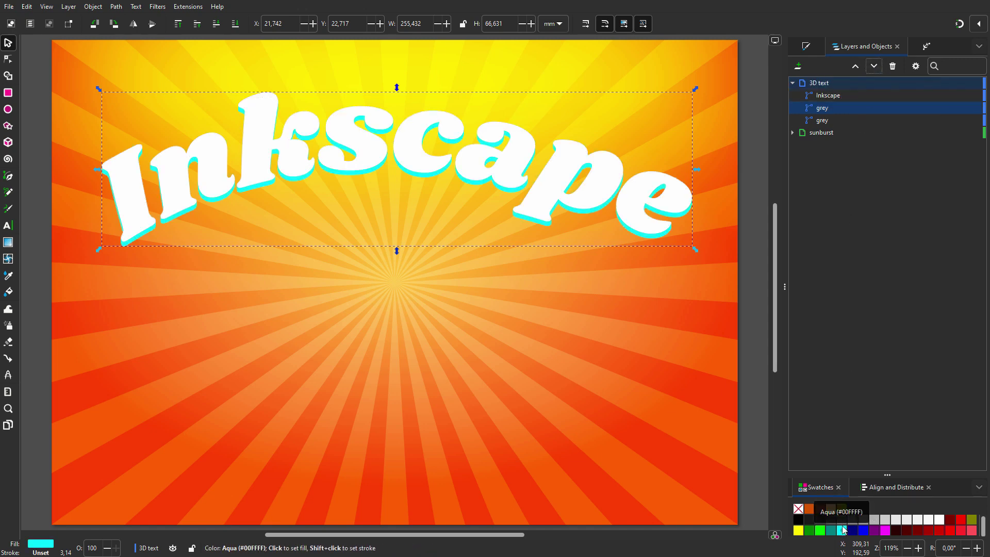
pyautogui.doubleClick(840, 111)
# Step: Name the copy 'light blue' and place it below grey, offset slightly downward
pyautogui.write('light blue')
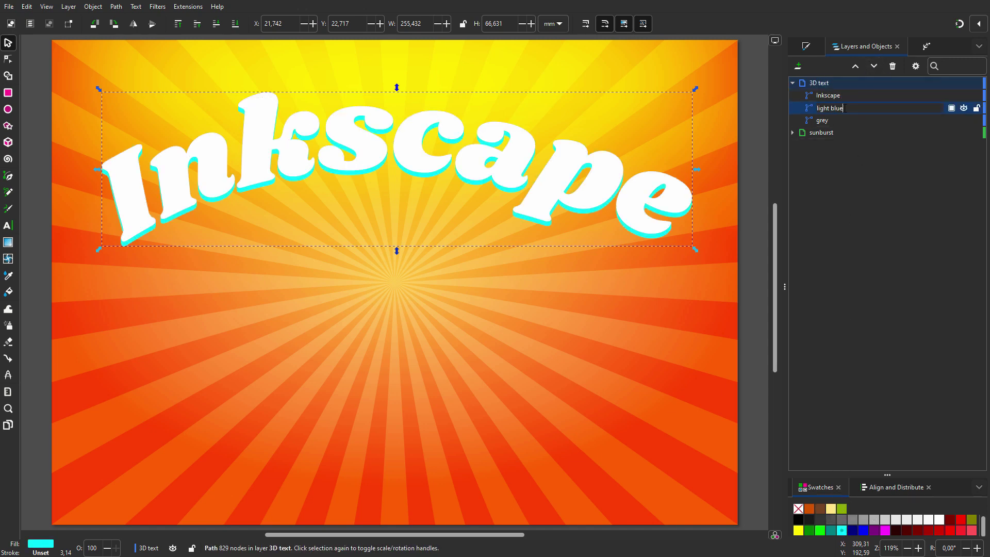
pyautogui.press('Return')
pyautogui.scroll(7, 531, 221)
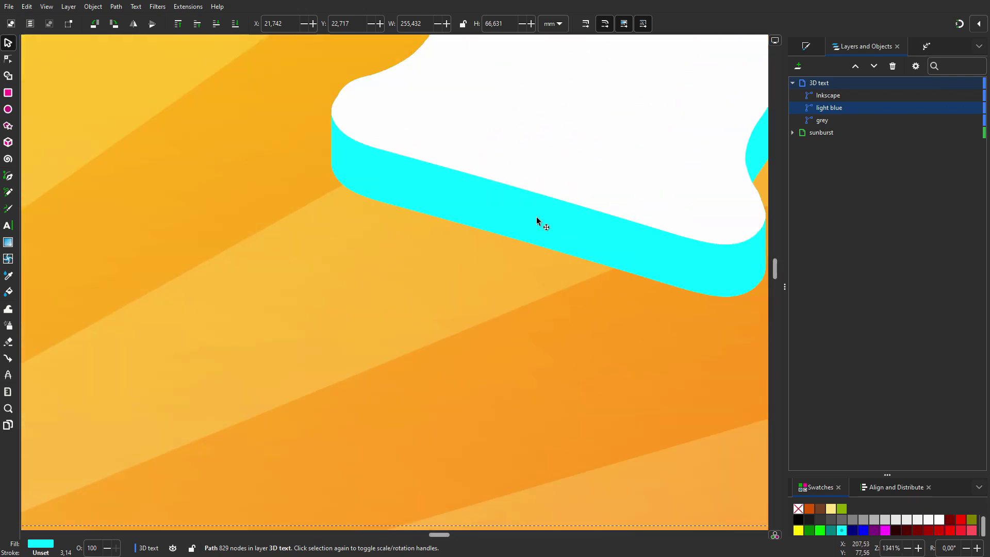
pyautogui.moveTo(531, 222); pyautogui.dragTo(533, 278)
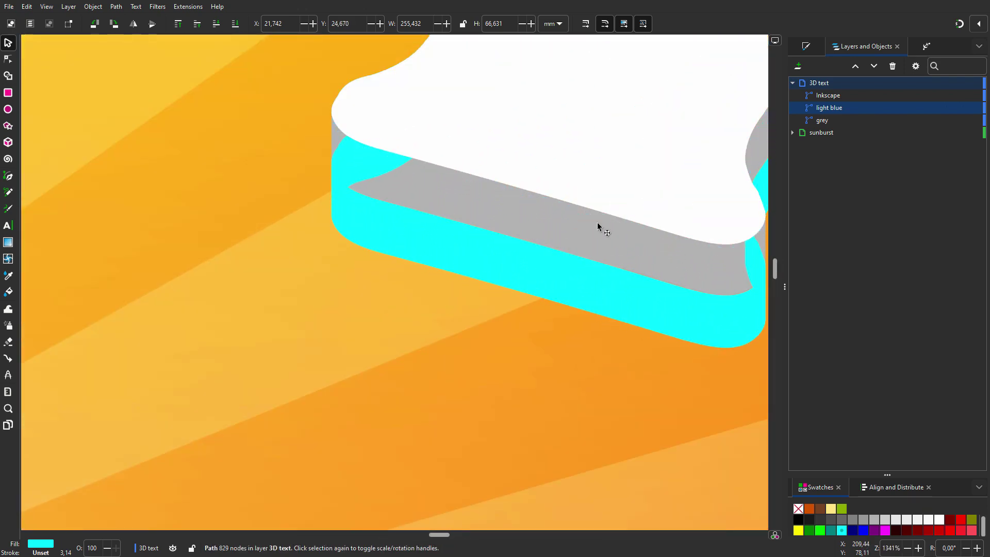
pyautogui.click(874, 66)
pyautogui.moveTo(549, 279); pyautogui.dragTo(539, 242)
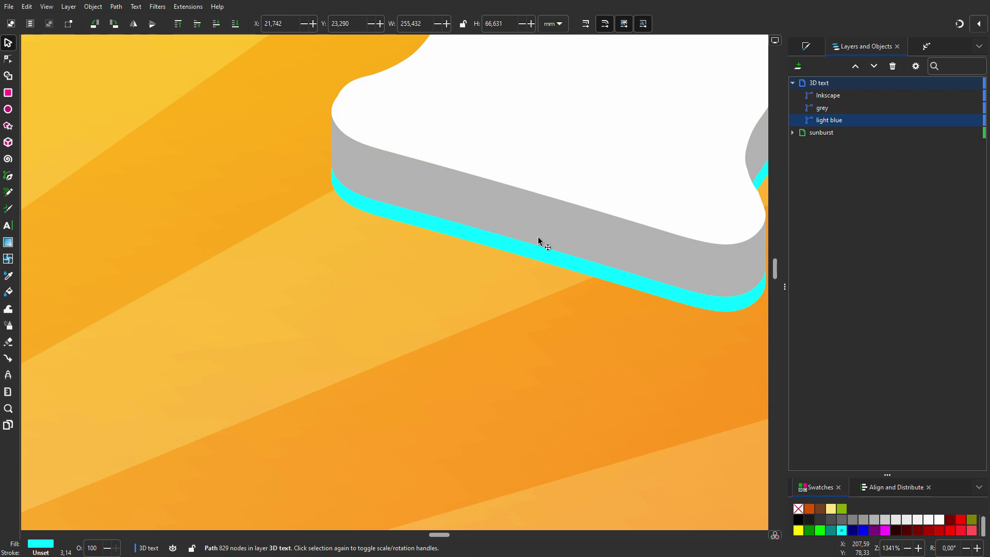
# Step: Shift the light blue copy's fill hue to sky blue #00CCFF
pyautogui.press('5')
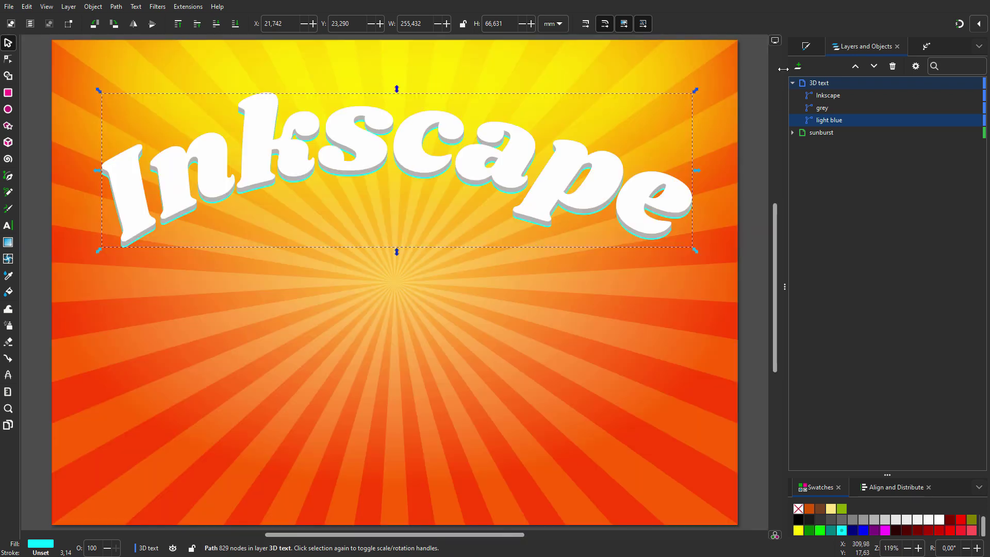
pyautogui.click(806, 48)
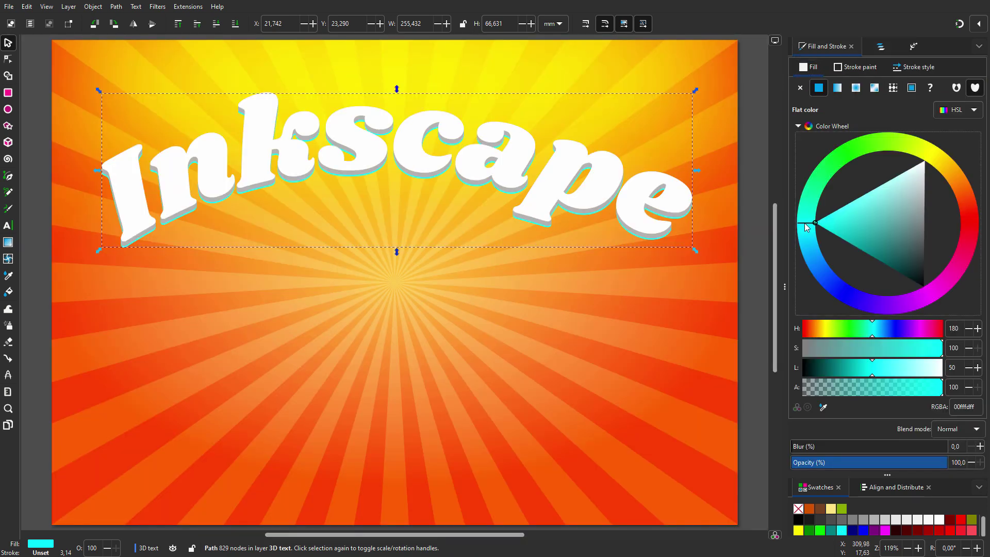
pyautogui.moveTo(804, 223); pyautogui.dragTo(811, 242)
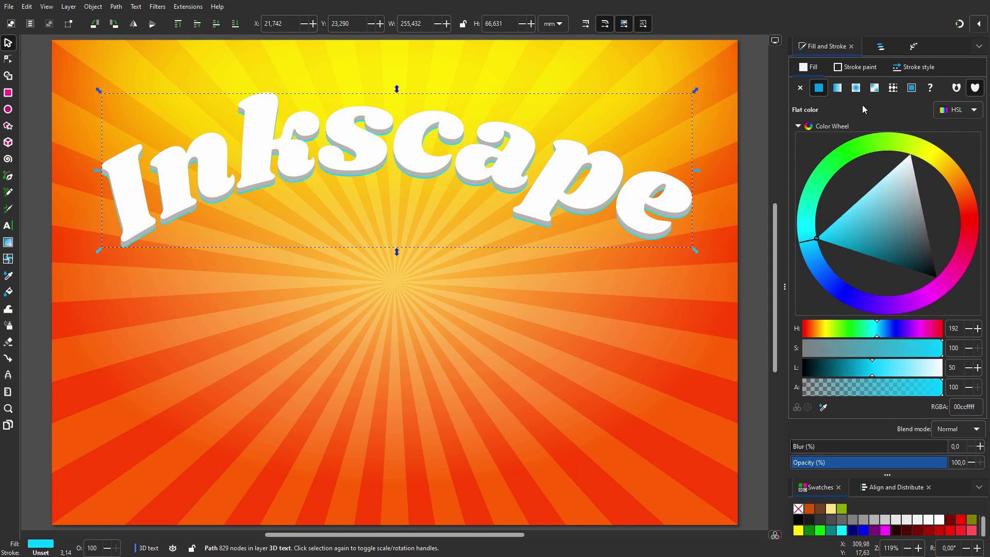
# Step: Duplicate the Inkscape text, send it to the bottom, and widen it with Dynamic Offset
pyautogui.click(881, 47)
pyautogui.rightClick(829, 95)
pyautogui.click(772, 128)
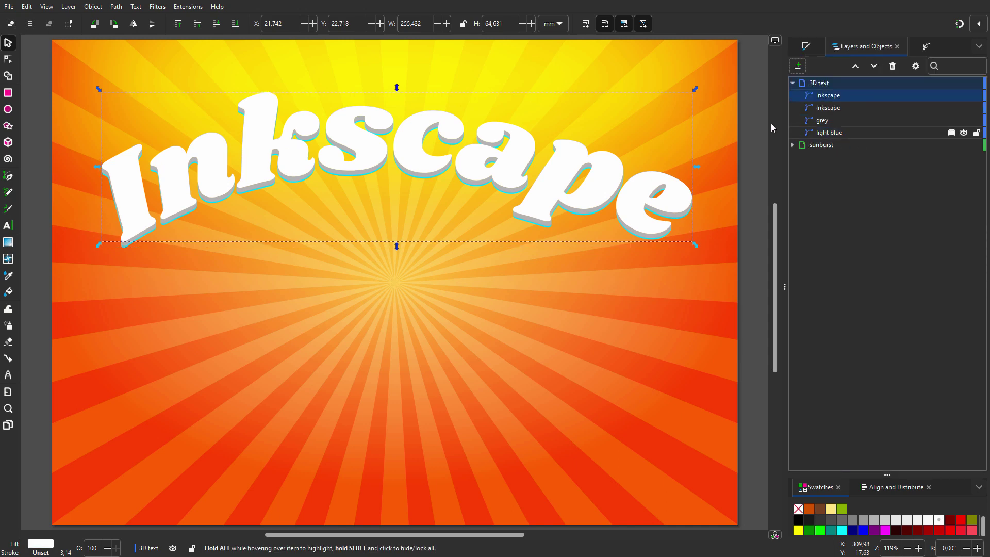
pyautogui.click(235, 24)
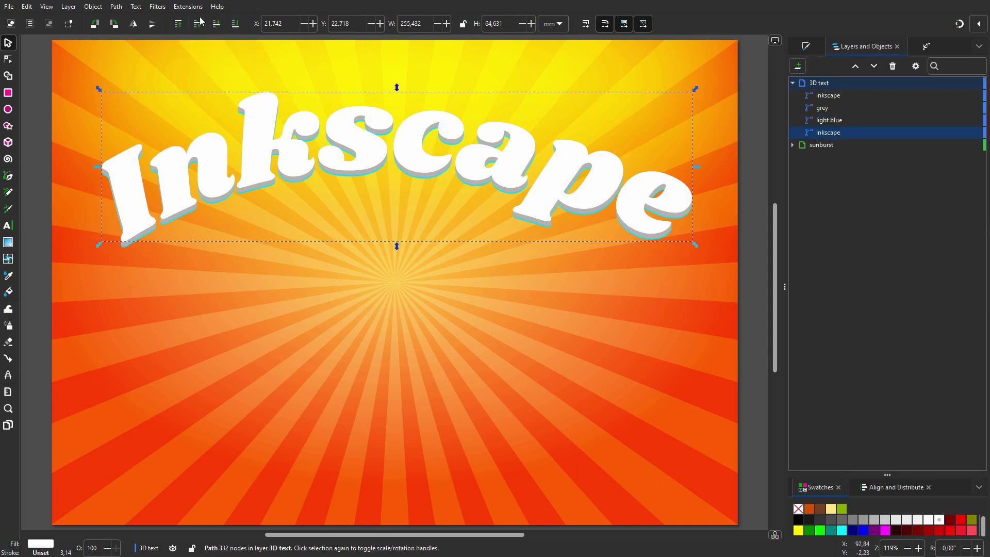
pyautogui.click(116, 7)
pyautogui.click(152, 227)
pyautogui.click(8, 59)
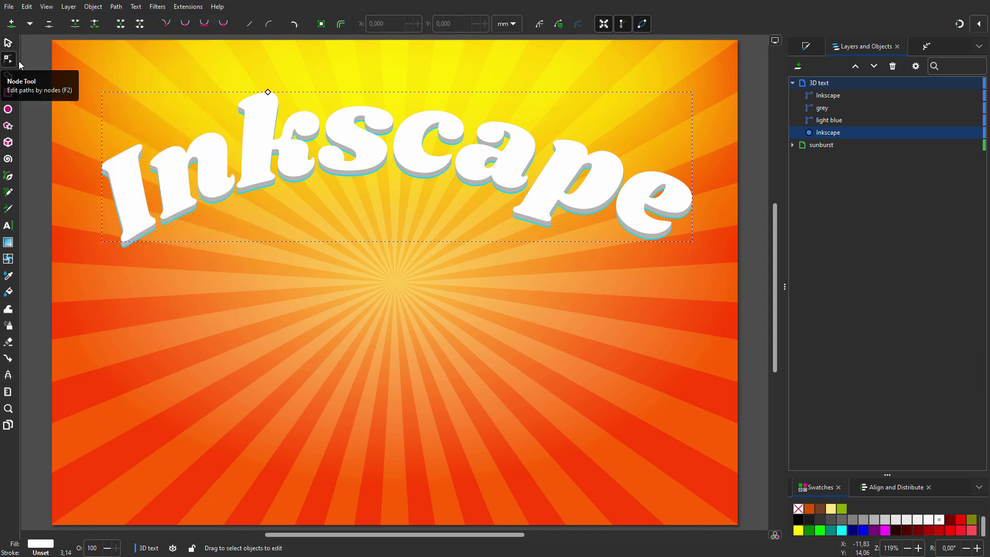
pyautogui.moveTo(268, 94); pyautogui.dragTo(268, 79)
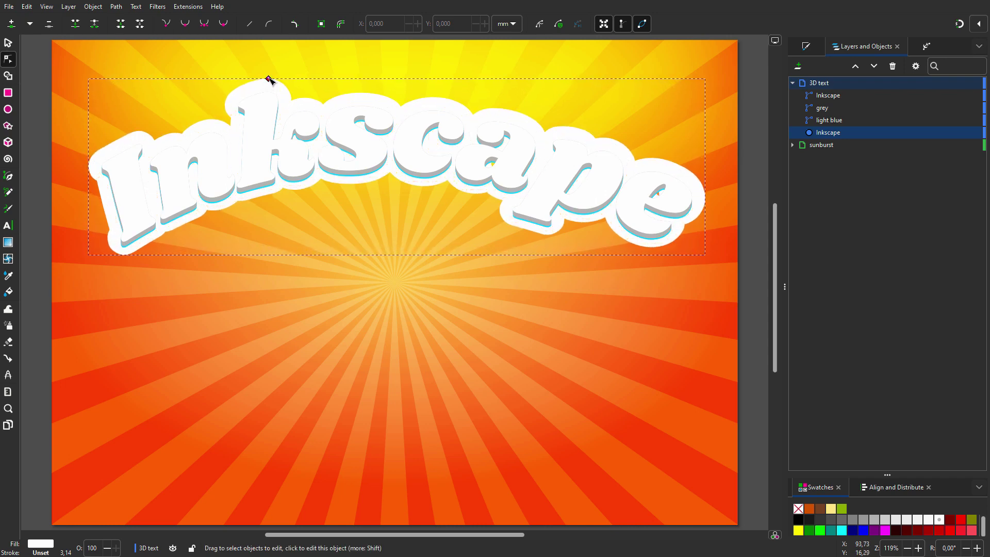
# Step: Convert the offset to a plain path and hide the letters, grey and light blue objects
pyautogui.click(116, 7)
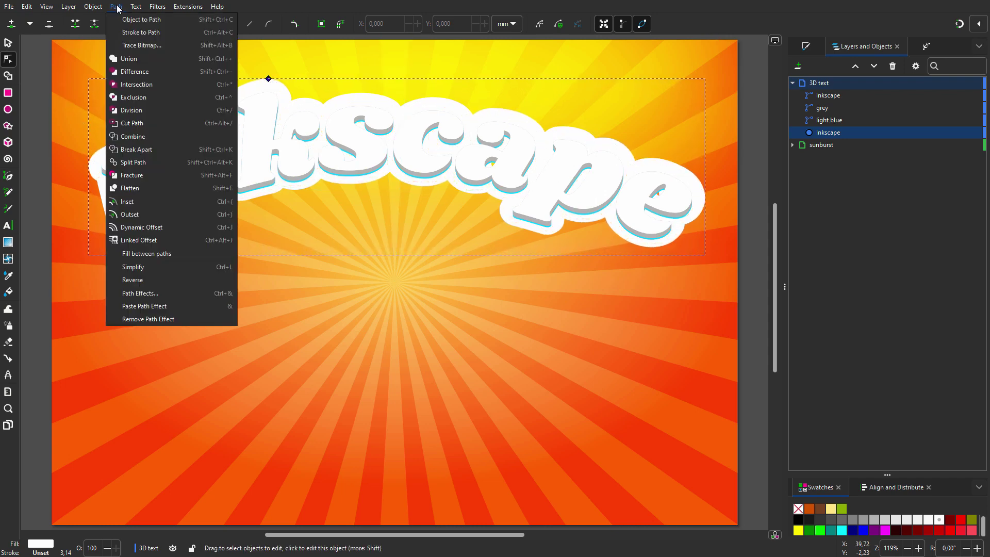
pyautogui.click(129, 21)
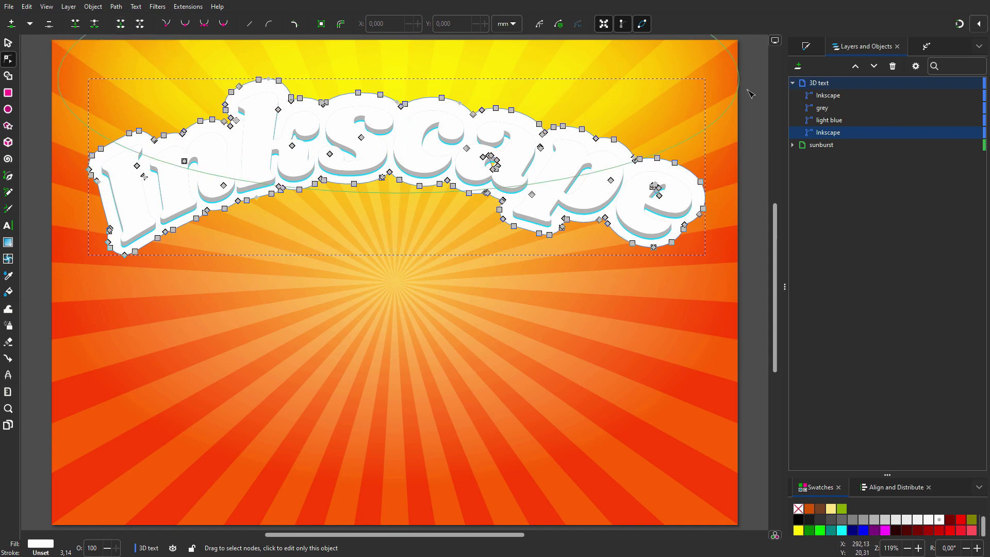
pyautogui.click(964, 95)
pyautogui.click(964, 108)
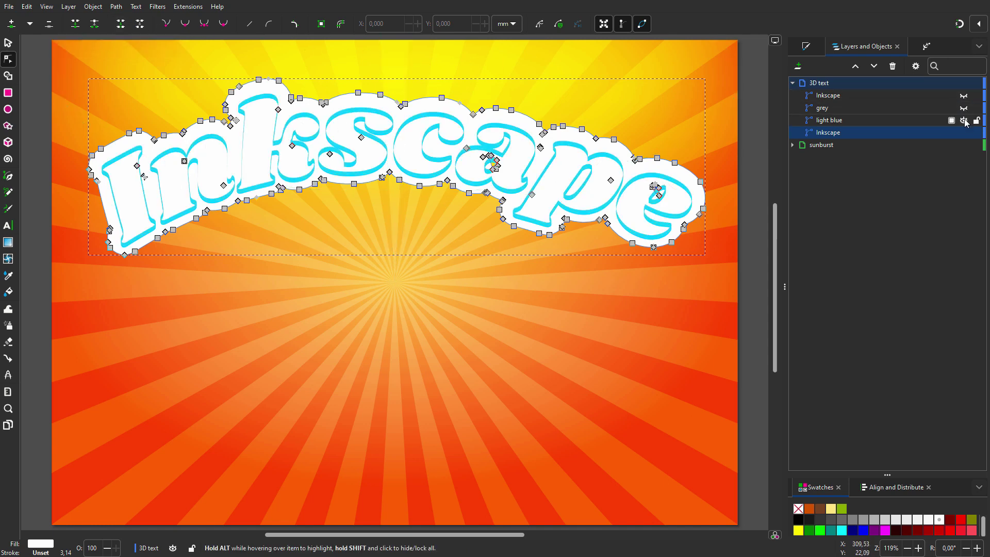
pyautogui.click(964, 120)
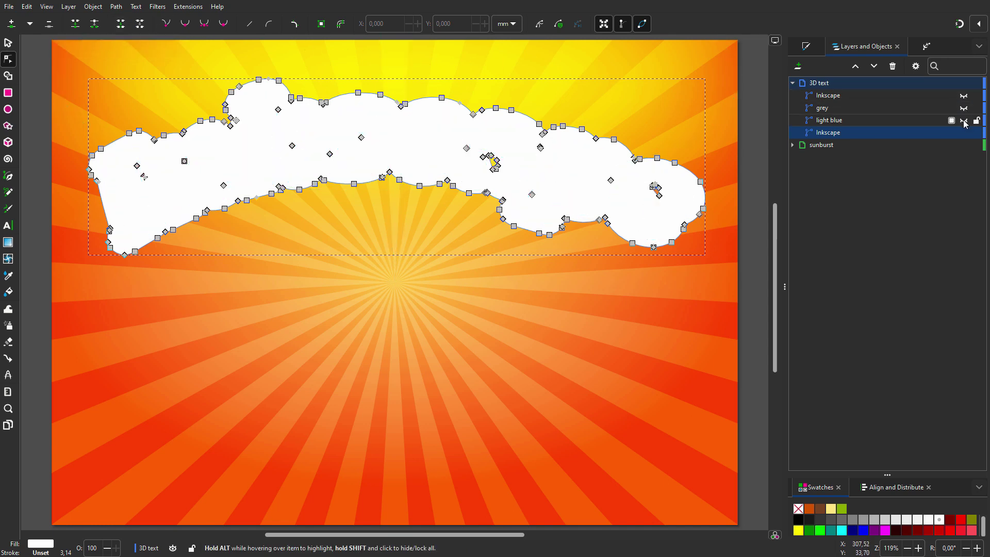
pyautogui.click(8, 42)
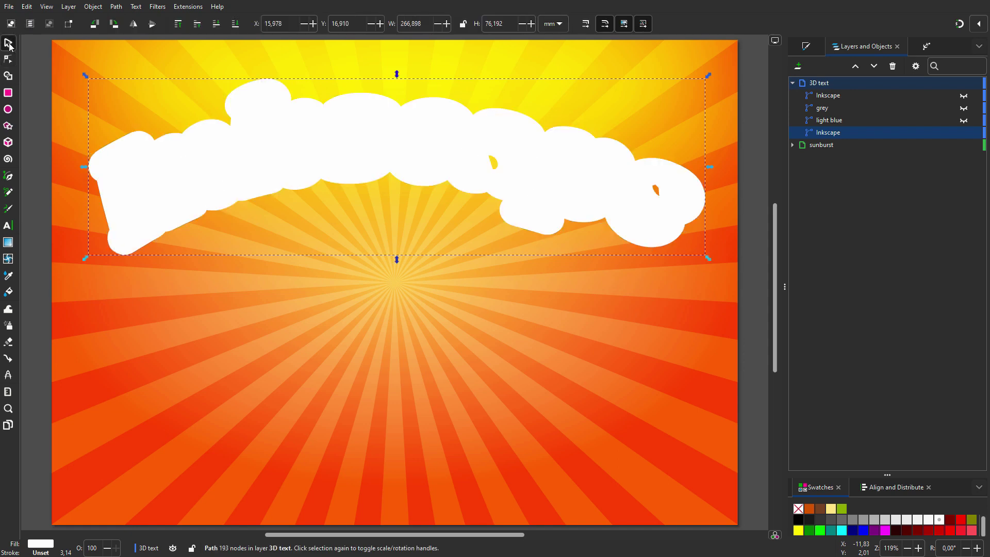
# Step: Break apart the white outline, union its 22 pieces, and fill it with light blue
pyautogui.click(117, 7)
pyautogui.click(136, 149)
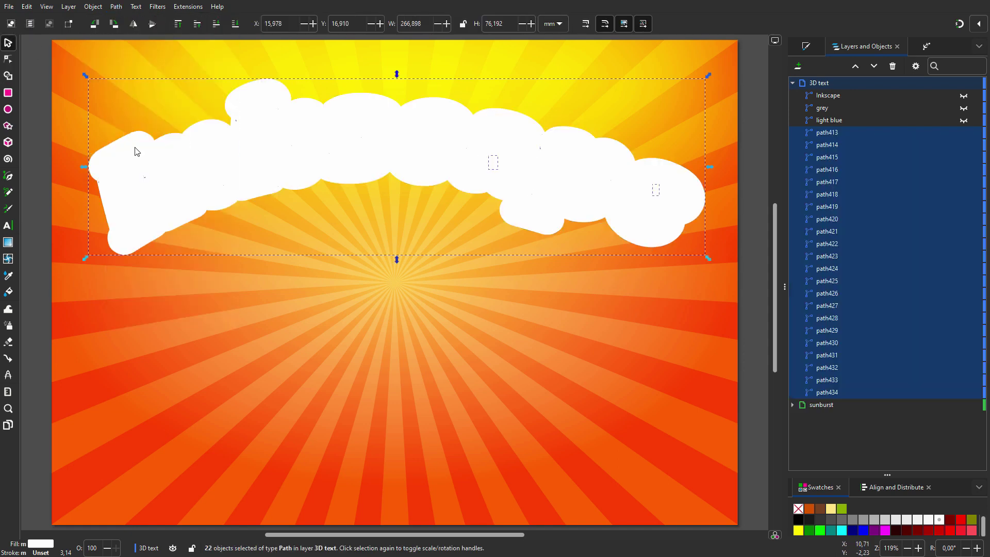
pyautogui.click(117, 7)
pyautogui.click(132, 59)
pyautogui.click(863, 530)
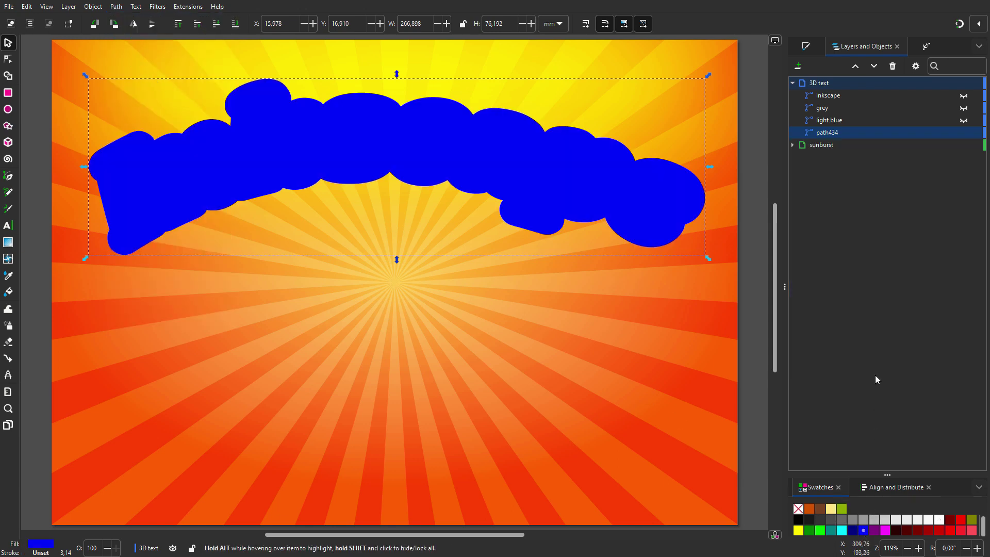
pyautogui.click(806, 46)
pyautogui.moveTo(838, 297); pyautogui.dragTo(823, 272)
# Step: Name the merged path 'dark blue' and wrap it in a clip group
pyautogui.click(880, 46)
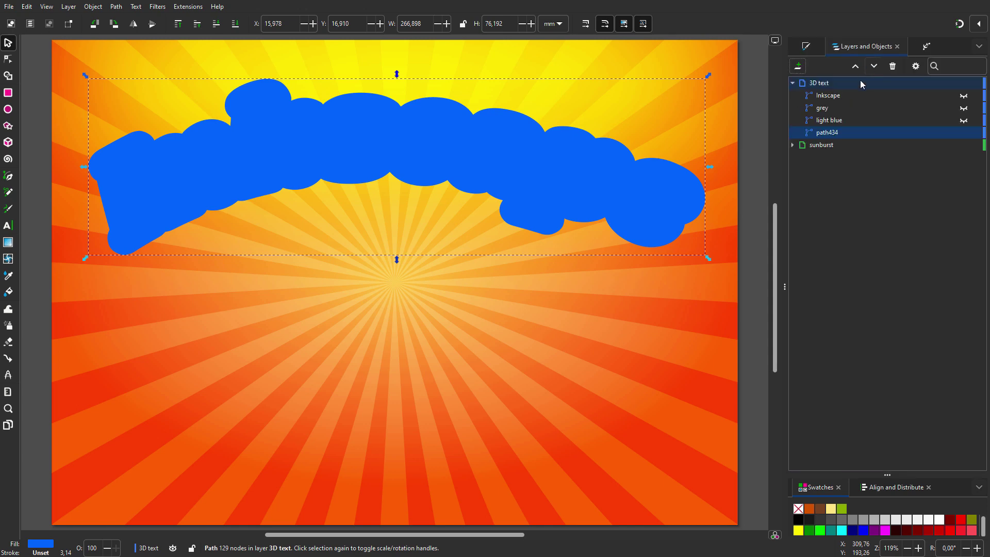
pyautogui.doubleClick(841, 133)
pyautogui.write('dark blue')
pyautogui.rightClick(851, 133)
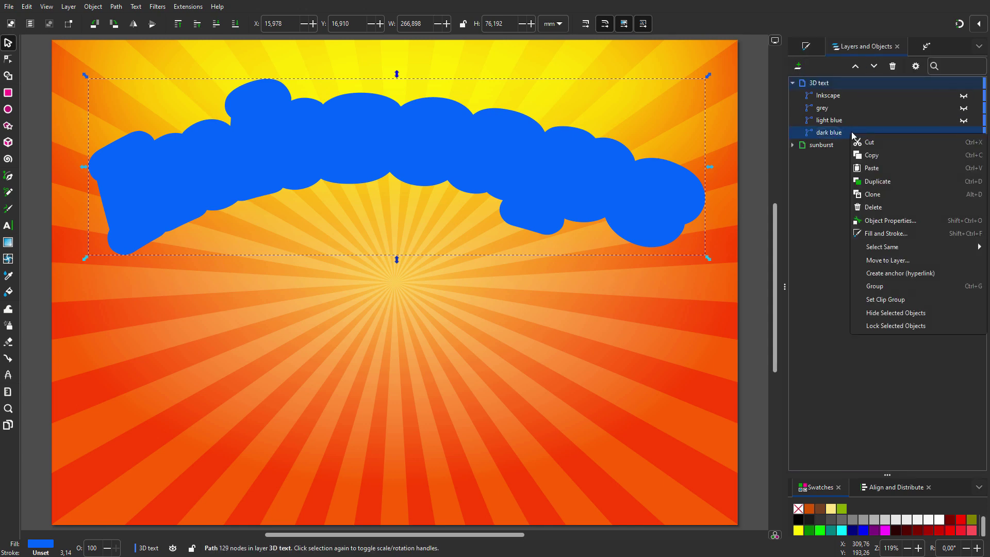
pyautogui.click(888, 299)
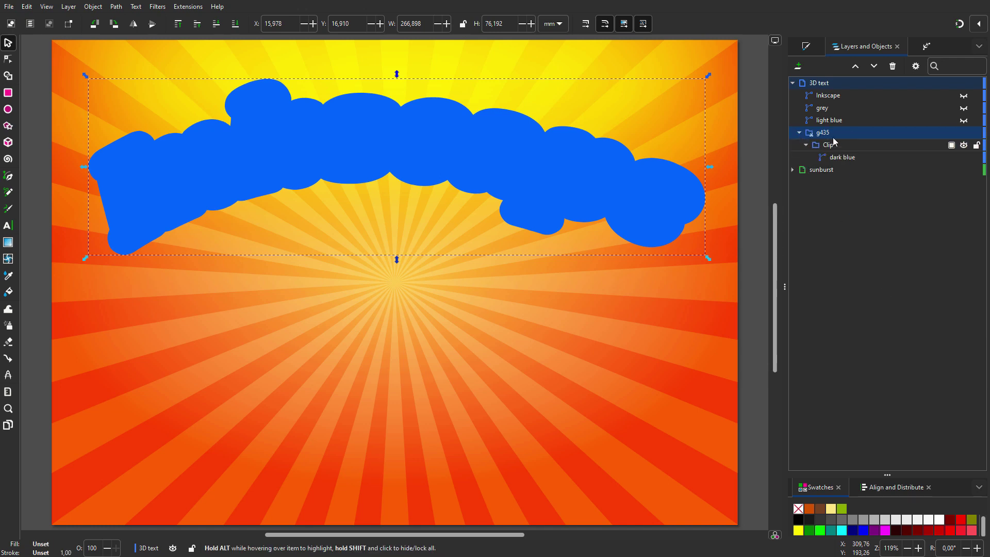
# Step: Draw a line across the text, bend it into an arch, and pull both ends down past the text
pyautogui.click(8, 176)
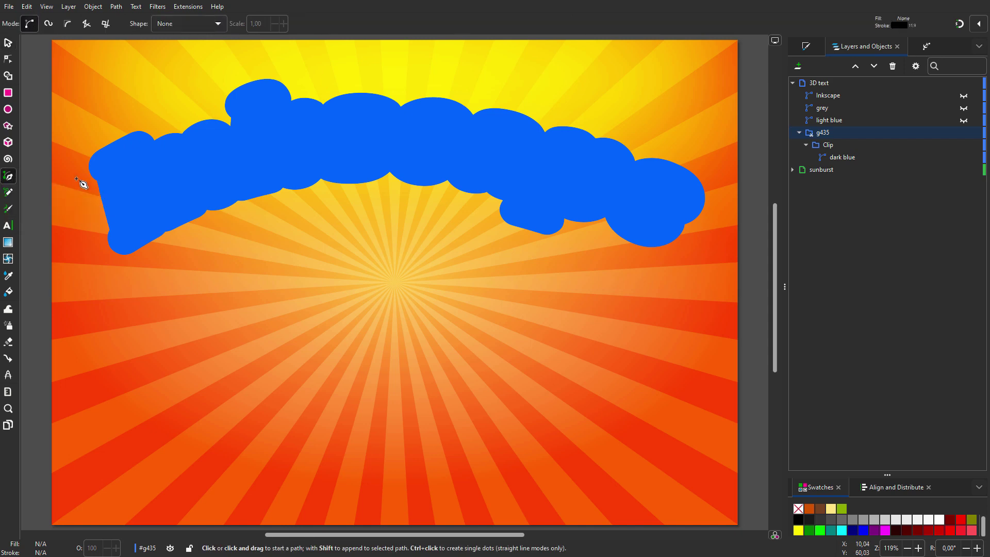
pyautogui.click(152, 171)
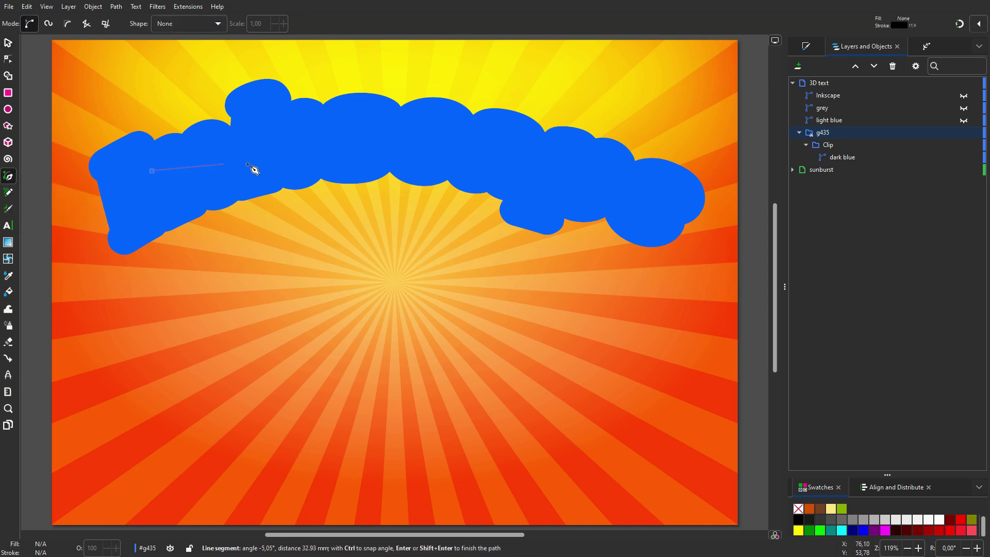
pyautogui.doubleClick(640, 176)
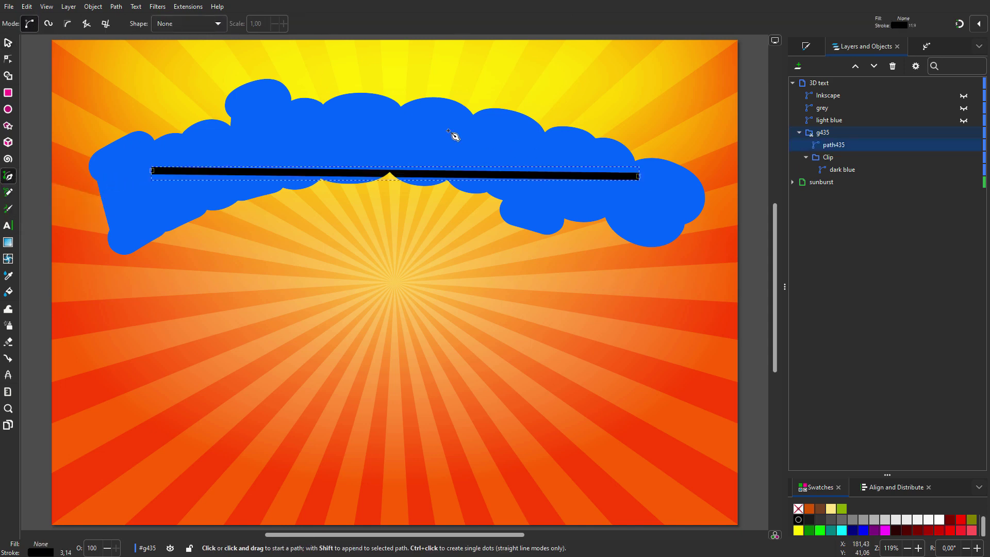
pyautogui.click(11, 60)
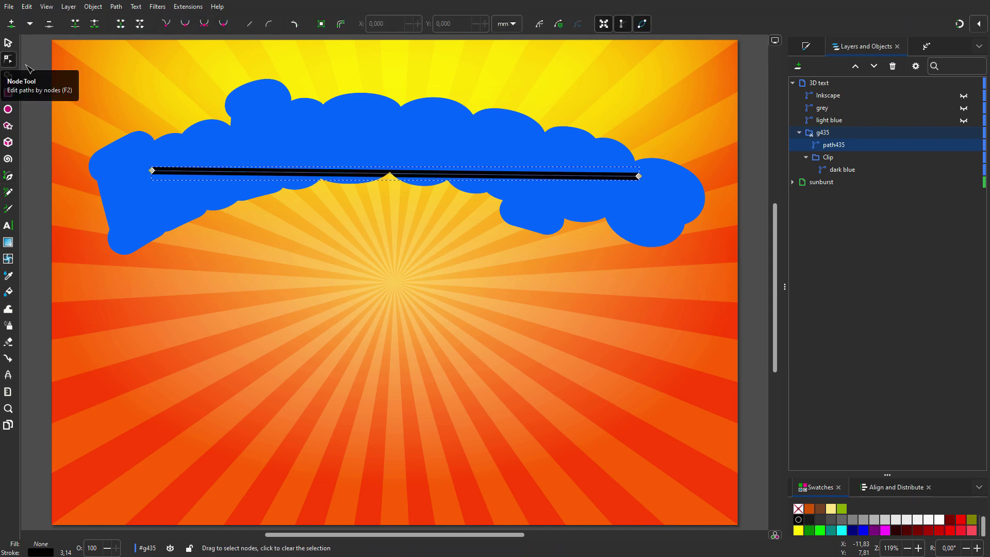
pyautogui.moveTo(390, 176); pyautogui.dragTo(387, 124)
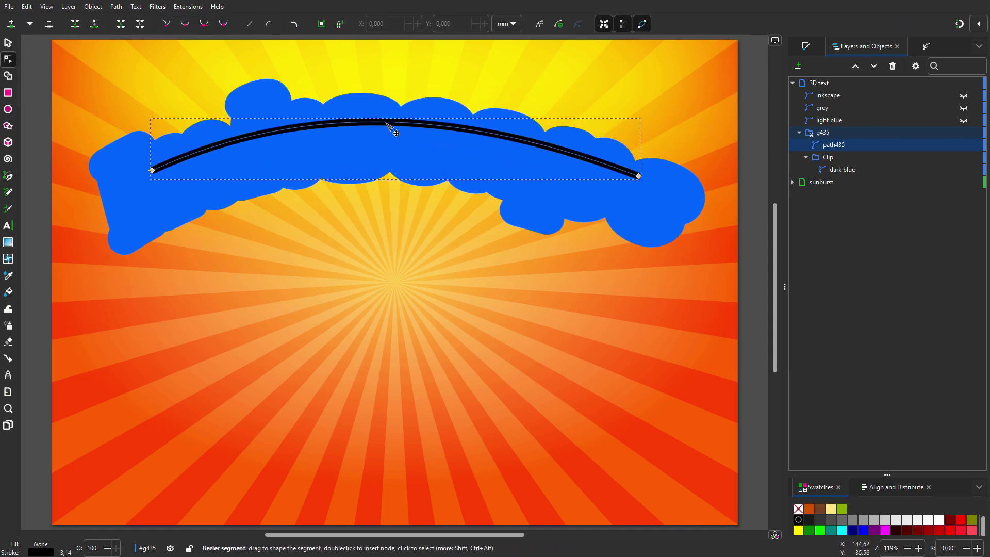
pyautogui.moveTo(152, 170); pyautogui.dragTo(33, 229)
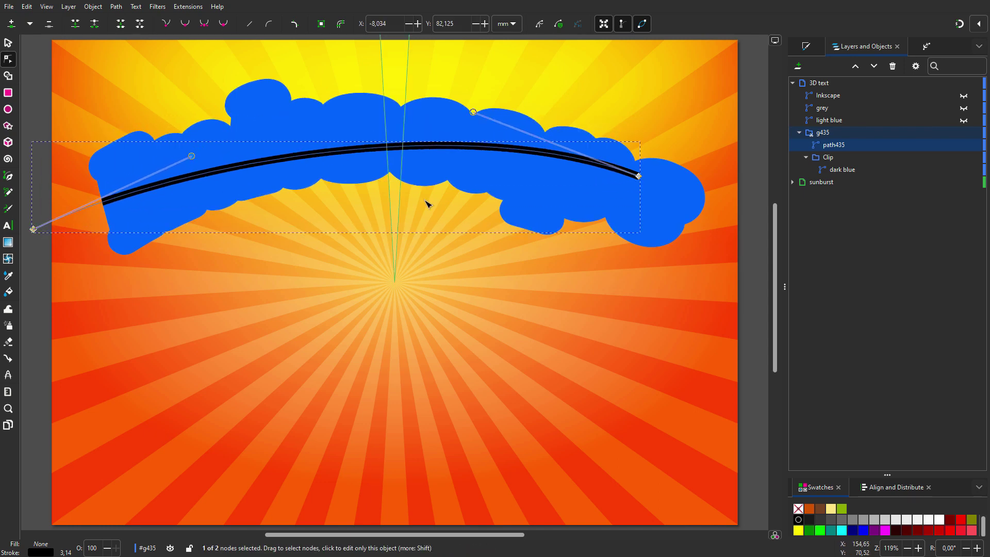
pyautogui.moveTo(639, 176); pyautogui.dragTo(764, 227)
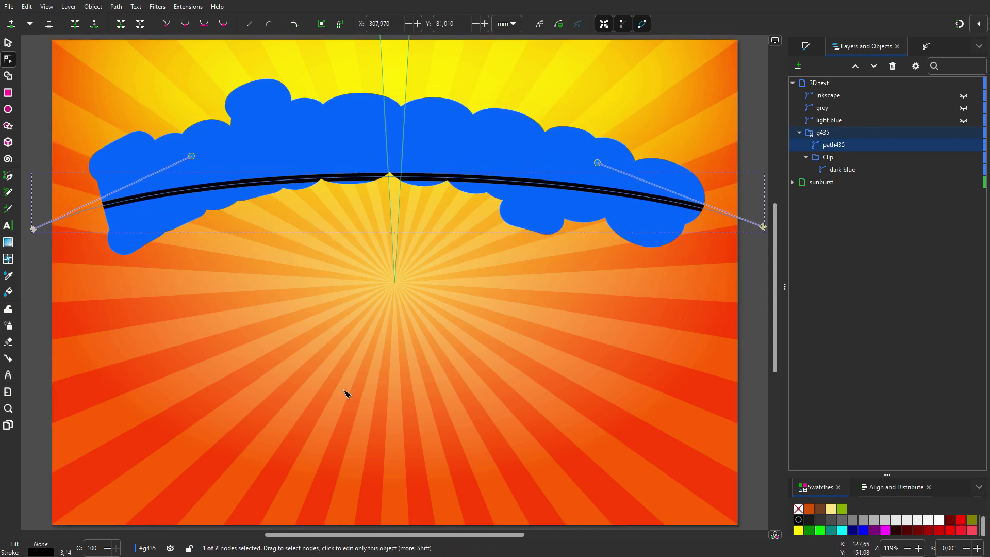
# Step: Widen the arched line's stroke to 74.4 mm and raise the arc
pyautogui.moveTo(66, 551); pyautogui.dragTo(66, 554)
pyautogui.moveTo(393, 181)
pyautogui.mouseDown()
pyautogui.moveTo(387, 110)
pyautogui.moveTo(328, 124)
pyautogui.mouseUp()
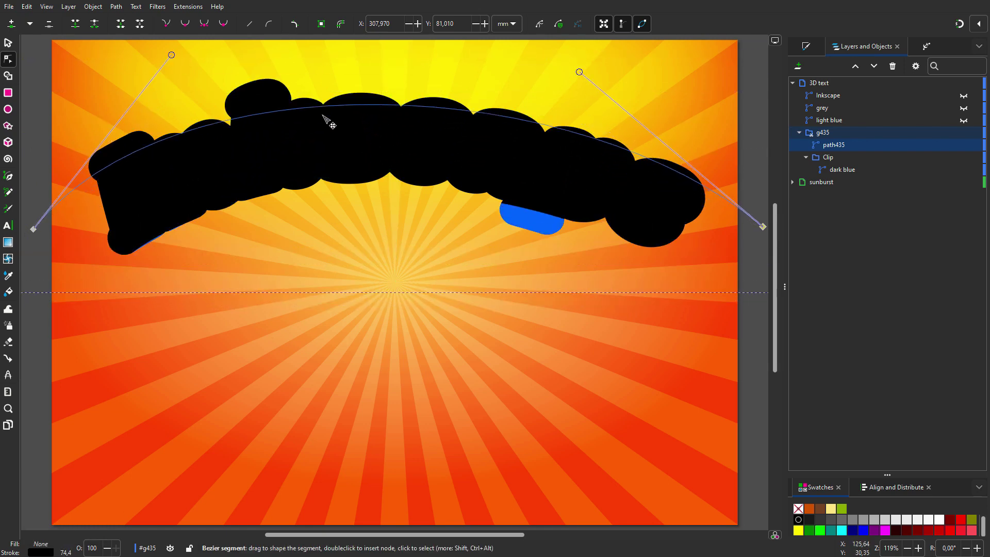
pyautogui.click(8, 275)
# Step: Show the light blue layer and give the line its cyan colour, naming it 'light blue line'
pyautogui.click(964, 120)
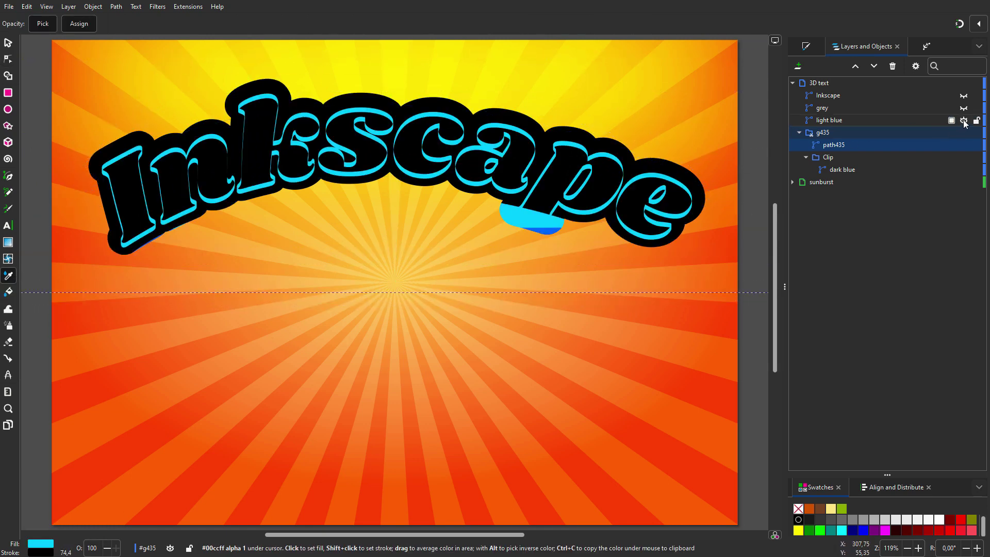
pyautogui.keyDown('shift'); pyautogui.click(675, 192); pyautogui.keyUp('shift')
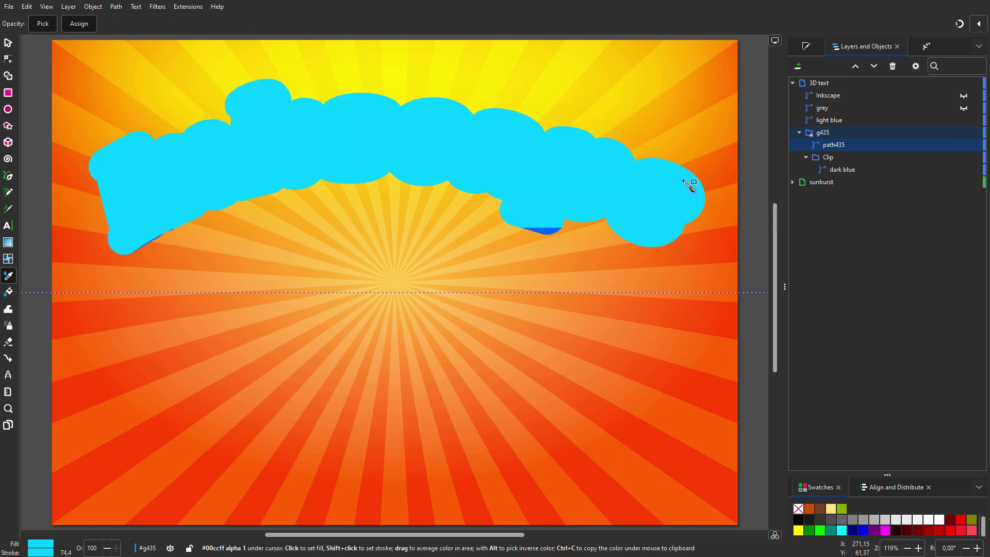
pyautogui.doubleClick(828, 148)
pyautogui.write('light blue line')
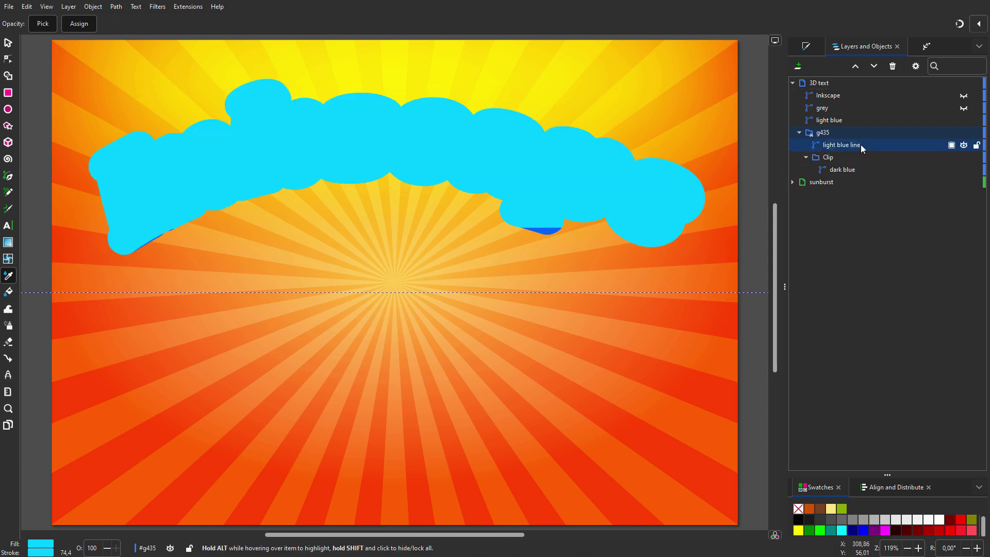
# Step: Blur the light blue line to 30.4%
pyautogui.click(807, 47)
pyautogui.click(852, 69)
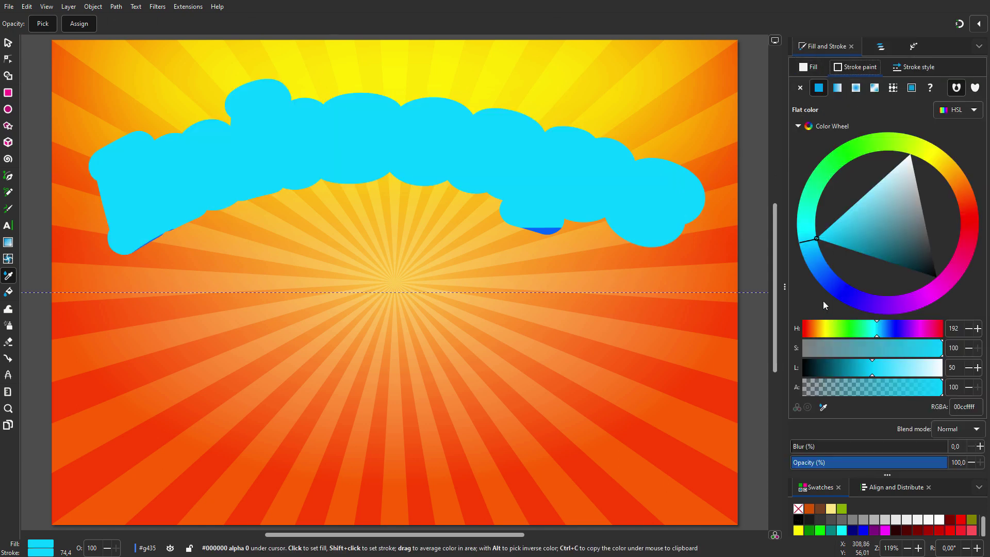
pyautogui.moveTo(804, 446); pyautogui.dragTo(837, 447)
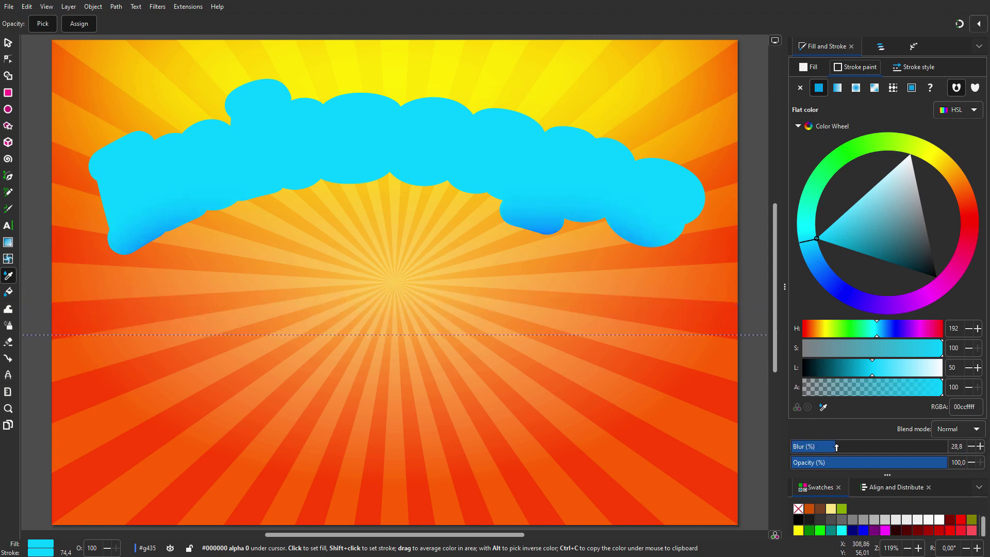
# Step: Raise the line's arc and both end nodes so the shading sits higher
pyautogui.click(11, 63)
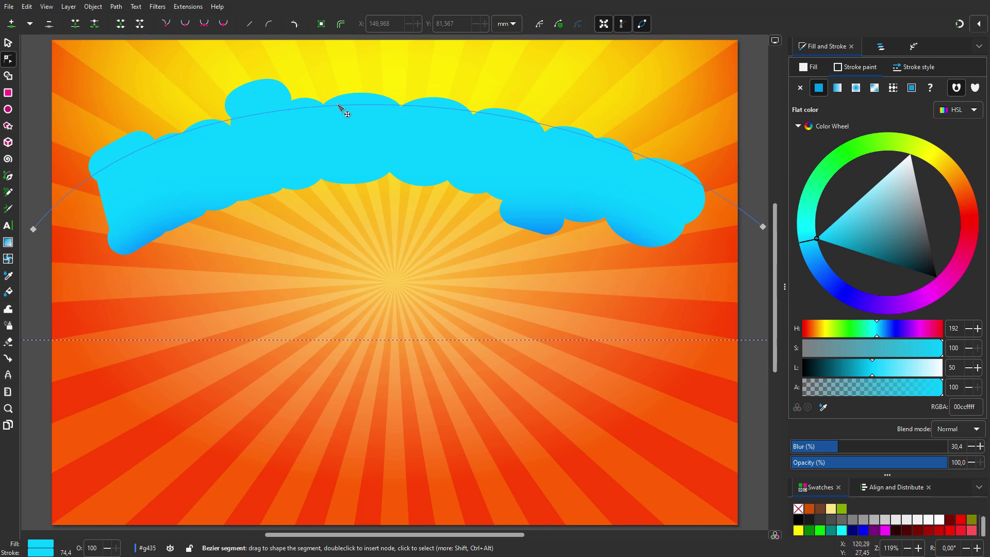
pyautogui.moveTo(367, 106)
pyautogui.mouseDown()
pyautogui.moveTo(365, 124)
pyautogui.moveTo(354, 79)
pyautogui.moveTo(355, 104)
pyautogui.mouseUp()
pyautogui.click(363, 109)
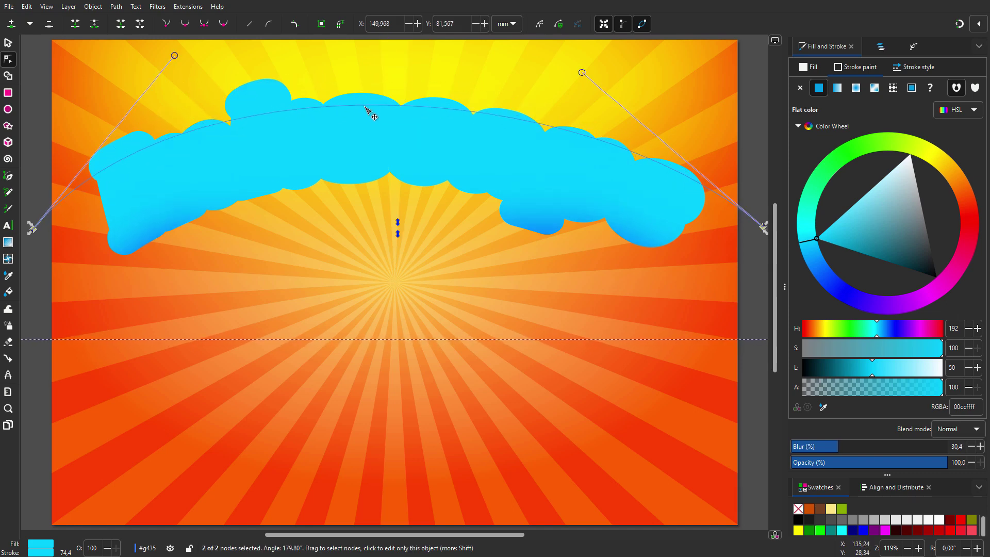
pyautogui.moveTo(36, 231); pyautogui.dragTo(52, 155)
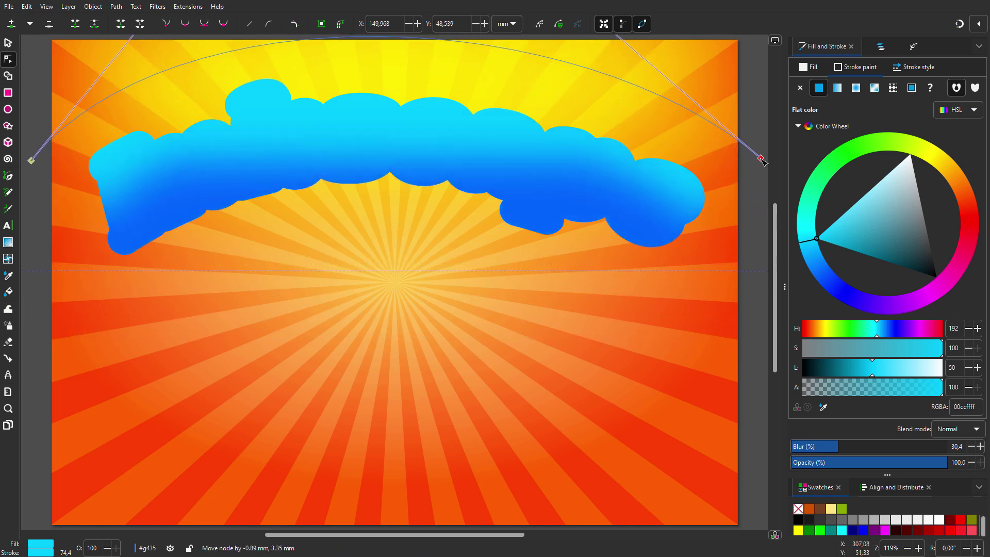
pyautogui.press('s')
pyautogui.press('Escape')
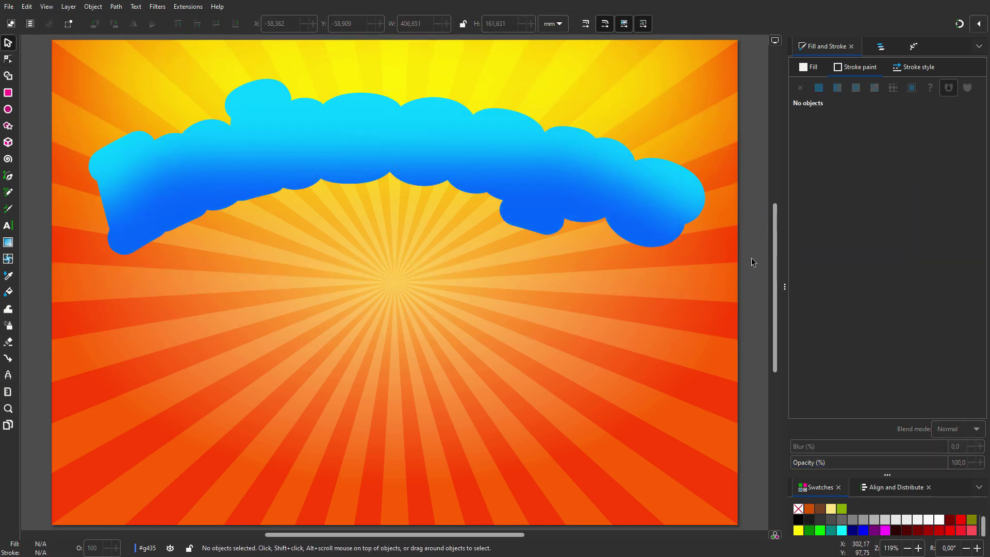
# Step: Group the Inkscape text, grey and light blue paths as g436 and nudge the group up slightly
pyautogui.click(880, 46)
pyautogui.click(964, 96)
pyautogui.click(964, 108)
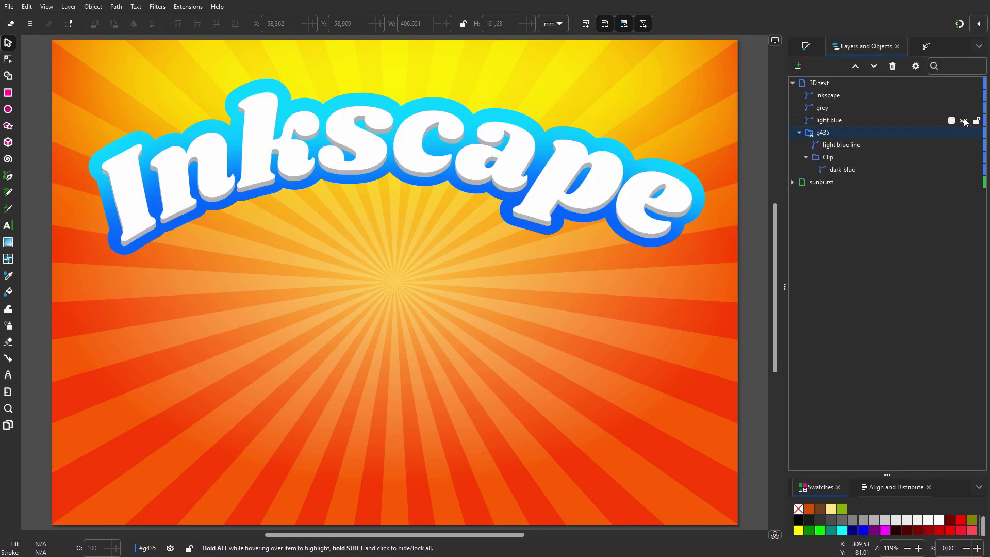
pyautogui.click(879, 95)
pyautogui.keyDown('shift'); pyautogui.click(854, 120); pyautogui.keyUp('shift')
pyautogui.rightClick(854, 122)
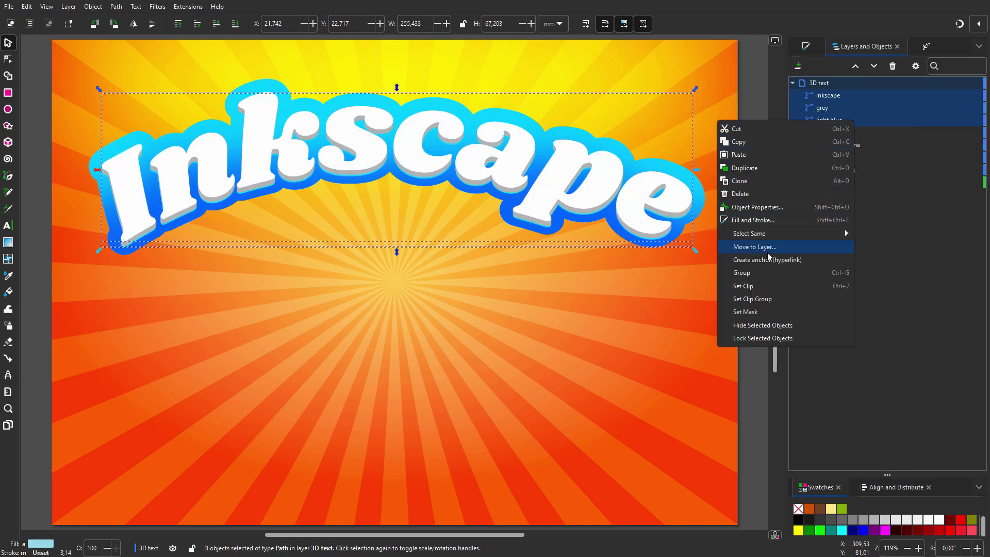
pyautogui.click(764, 272)
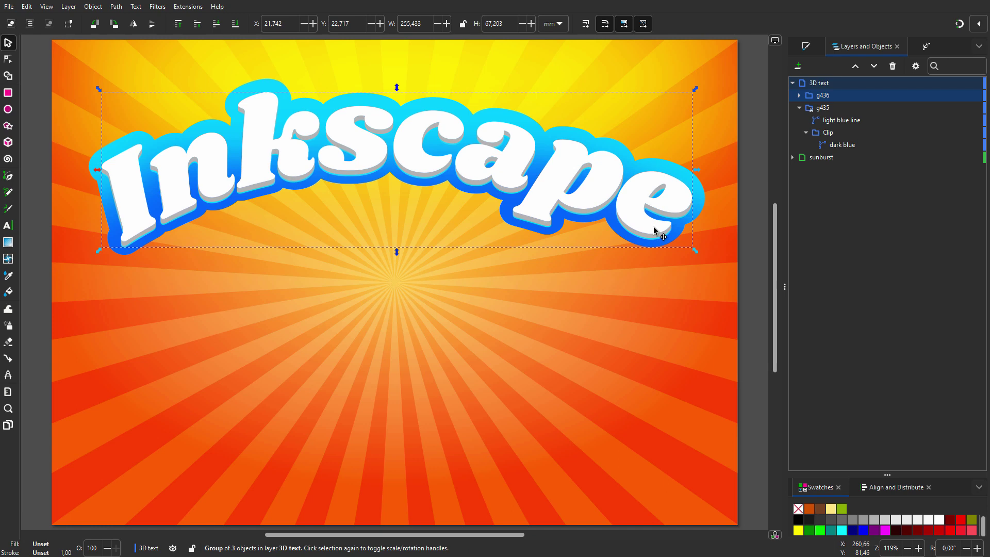
pyautogui.moveTo(654, 230); pyautogui.dragTo(653, 220)
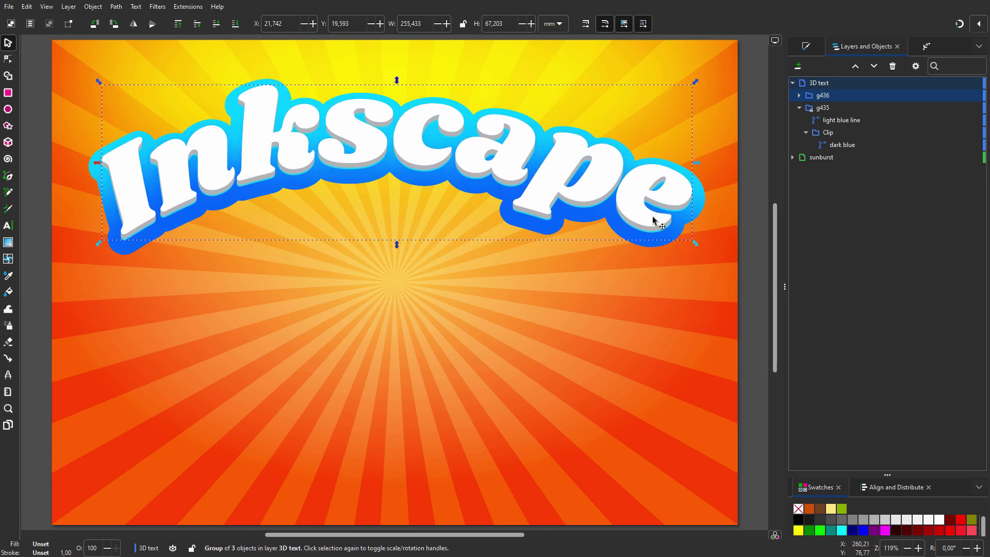
# Step: Duplicate the dark blue shape, pull the copy out of the clip group and lower it to the bottom
pyautogui.rightClick(850, 146)
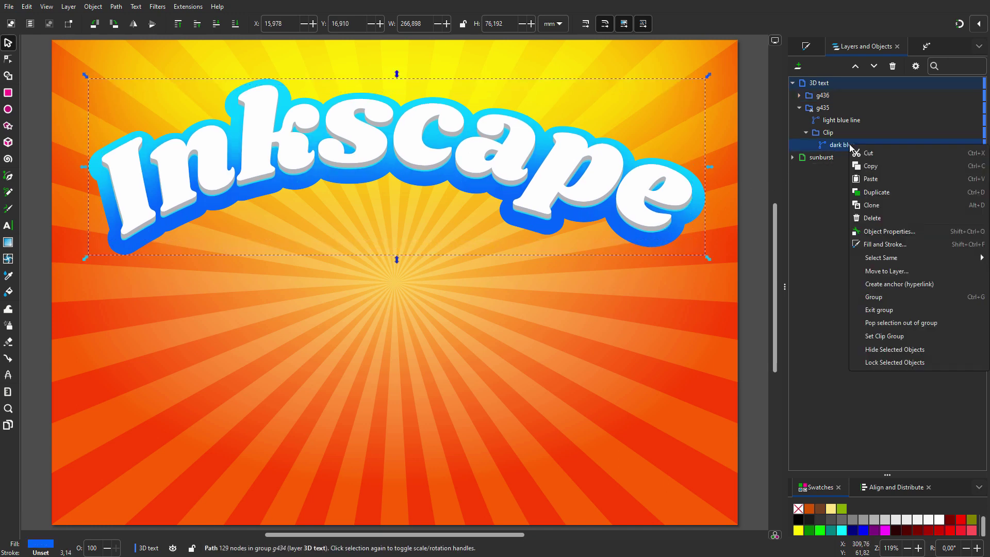
pyautogui.click(877, 192)
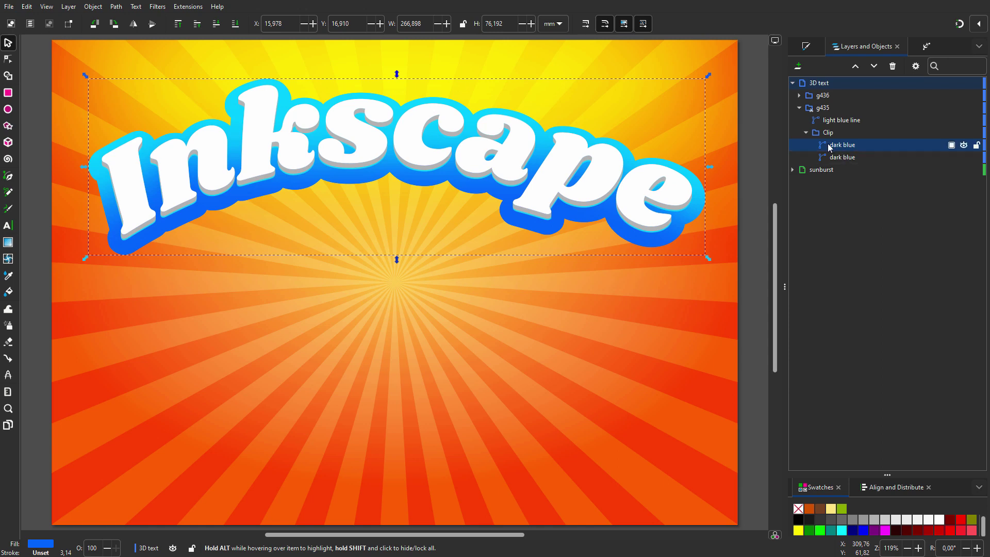
pyautogui.moveTo(832, 146); pyautogui.dragTo(830, 91)
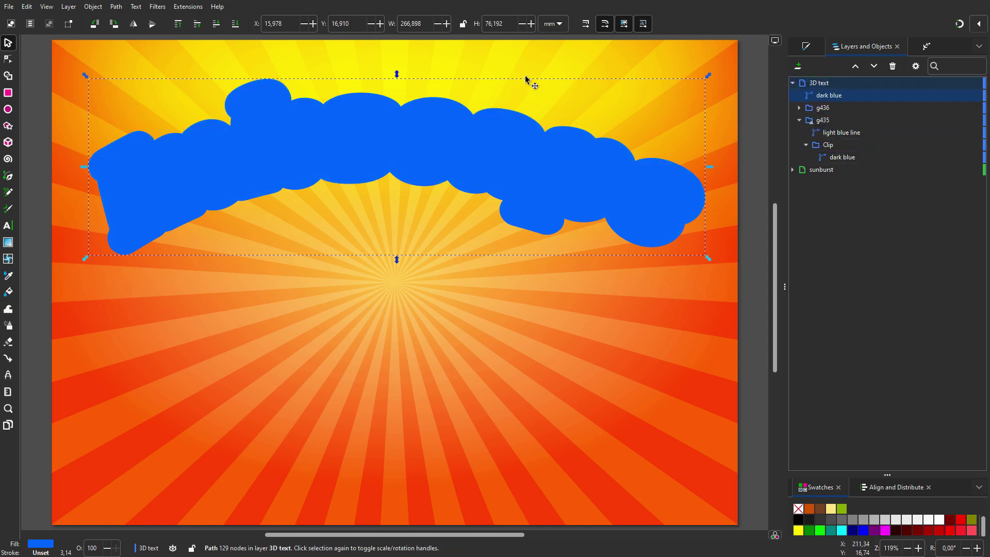
pyautogui.click(236, 24)
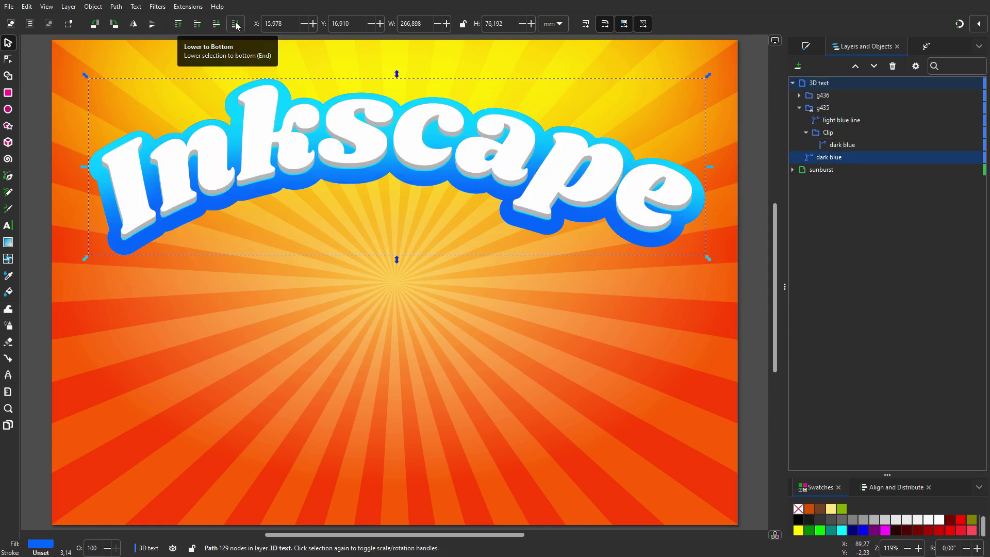
# Step: Apply a length-7 Long Shadow to the dark blue copy and select the resulting group g573
pyautogui.click(190, 7)
pyautogui.moveTo(252, 113)
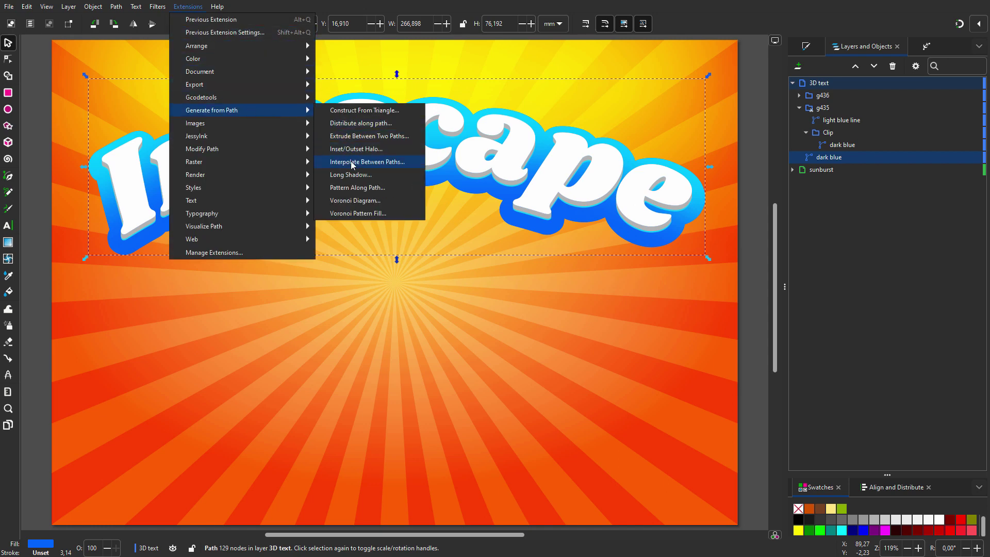
pyautogui.click(357, 177)
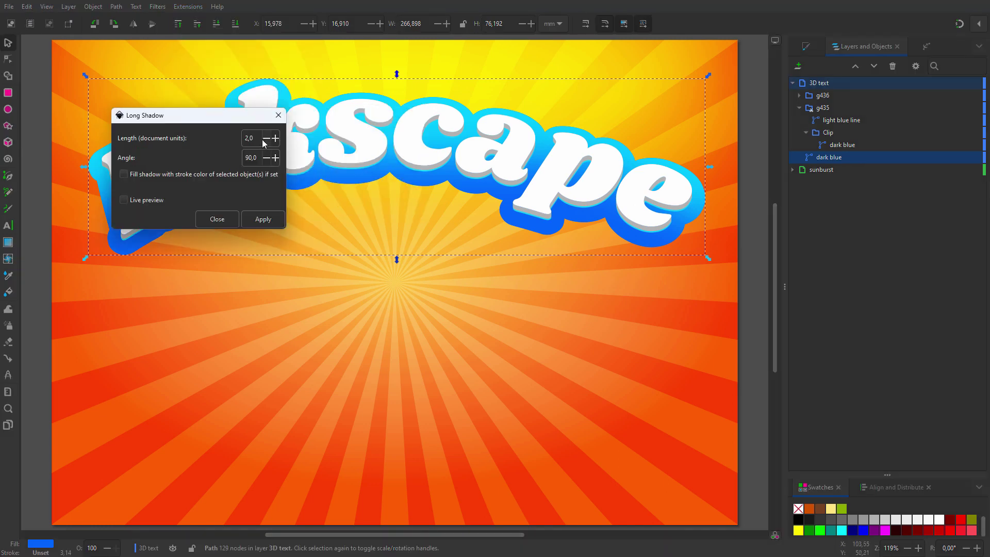
pyautogui.doubleClick(241, 138)
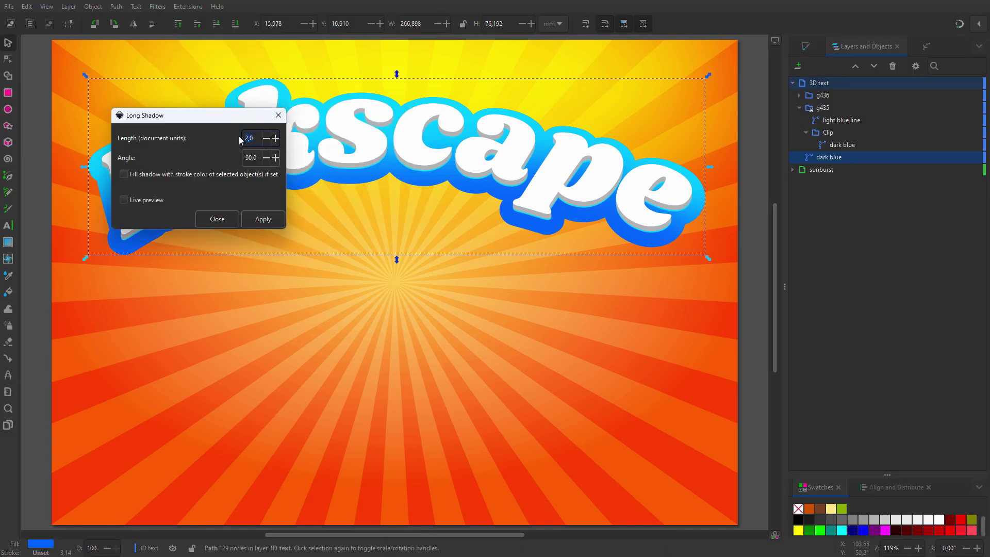
pyautogui.click(252, 217)
pyautogui.click(224, 219)
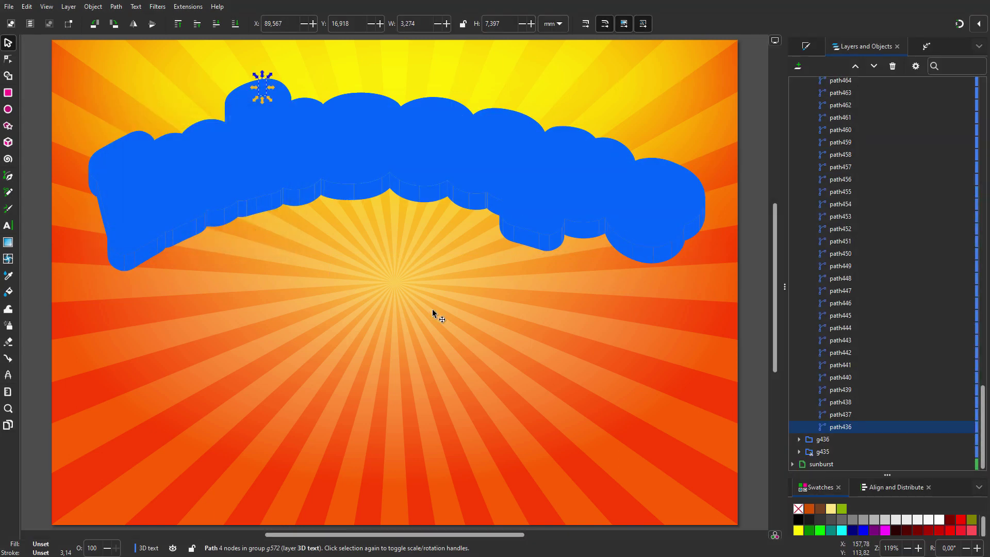
pyautogui.moveTo(983, 433); pyautogui.dragTo(982, 123)
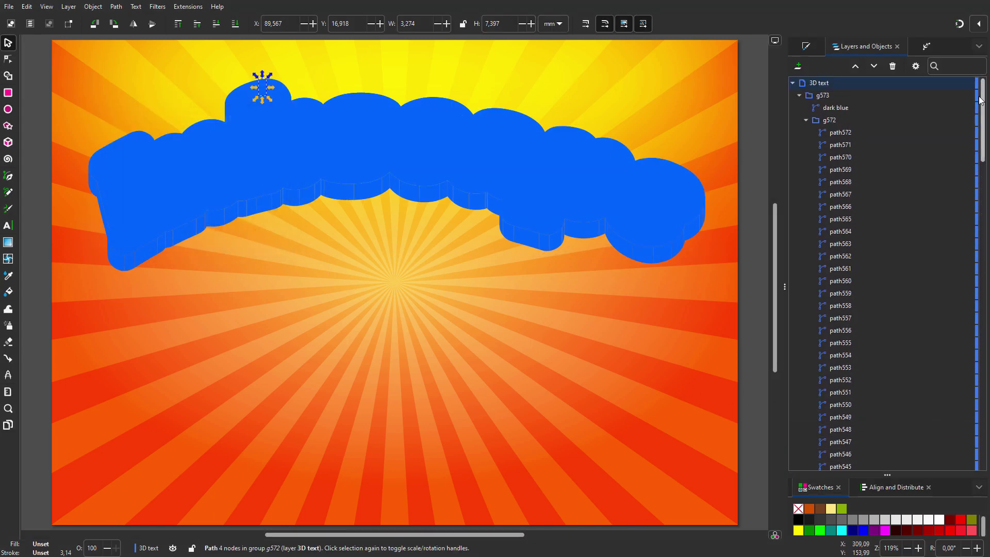
pyautogui.click(811, 98)
# Step: Lower the shadow group to the bottom and union all its slices into one path
pyautogui.click(236, 25)
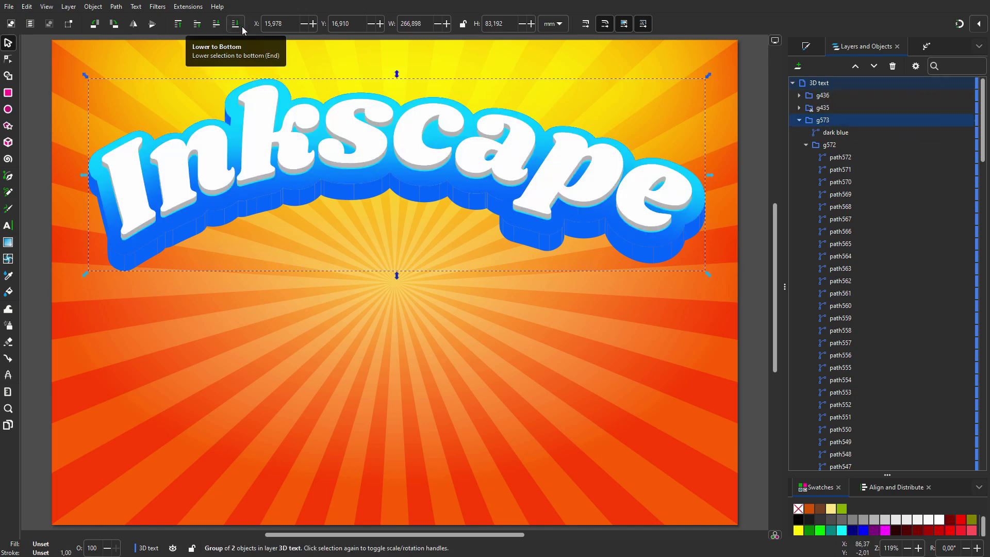
pyautogui.click(851, 158)
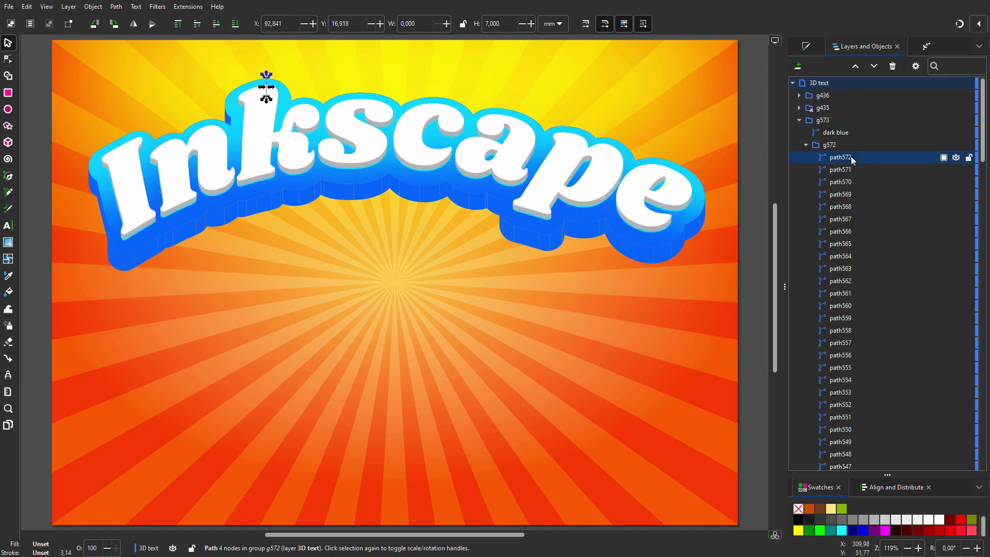
pyautogui.scroll(-20, 918, 309)
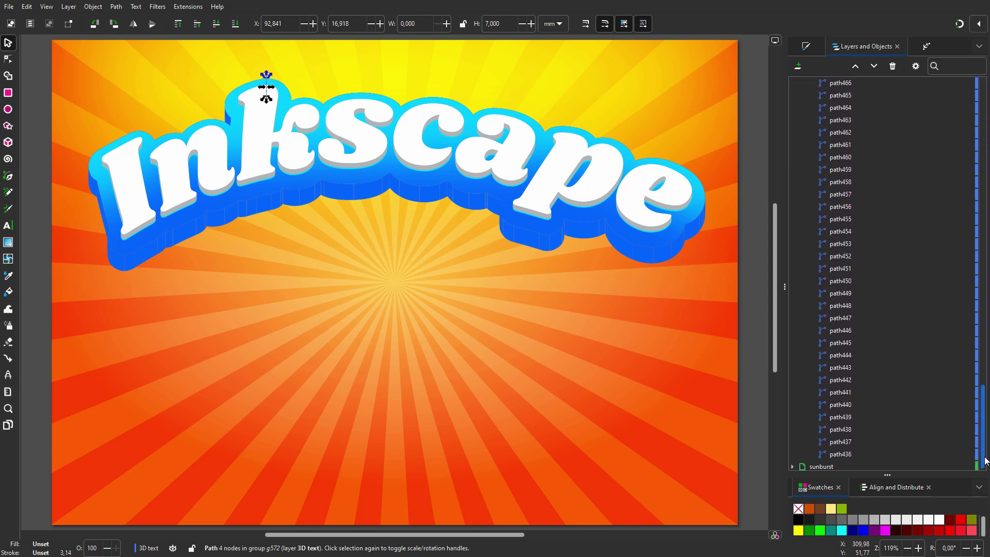
pyautogui.keyDown('shift'); pyautogui.click(868, 453); pyautogui.keyUp('shift')
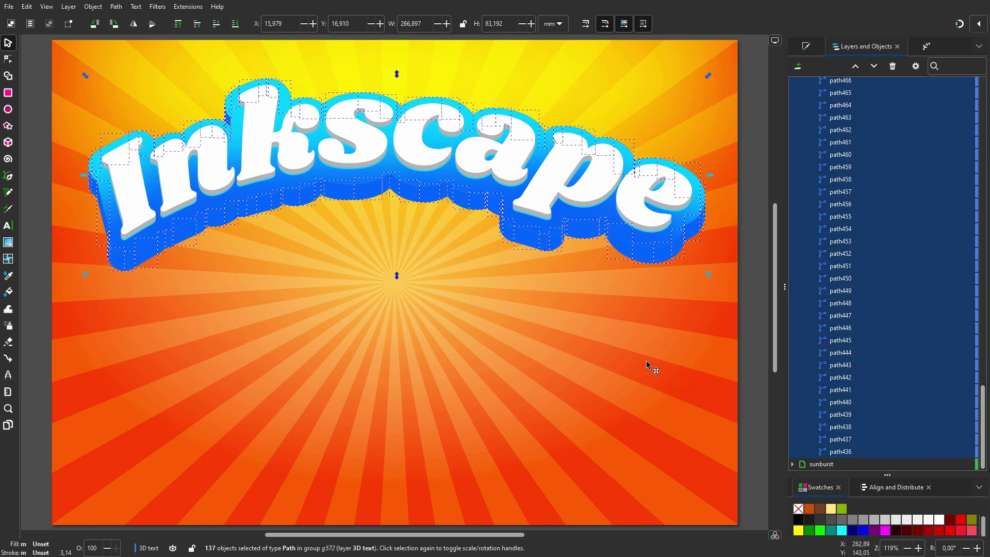
pyautogui.click(117, 7)
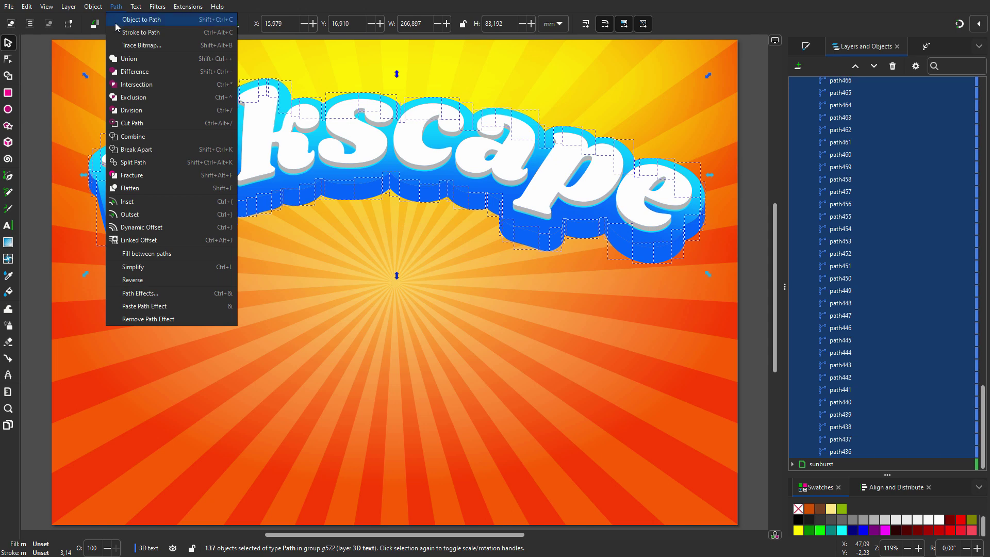
pyautogui.click(126, 60)
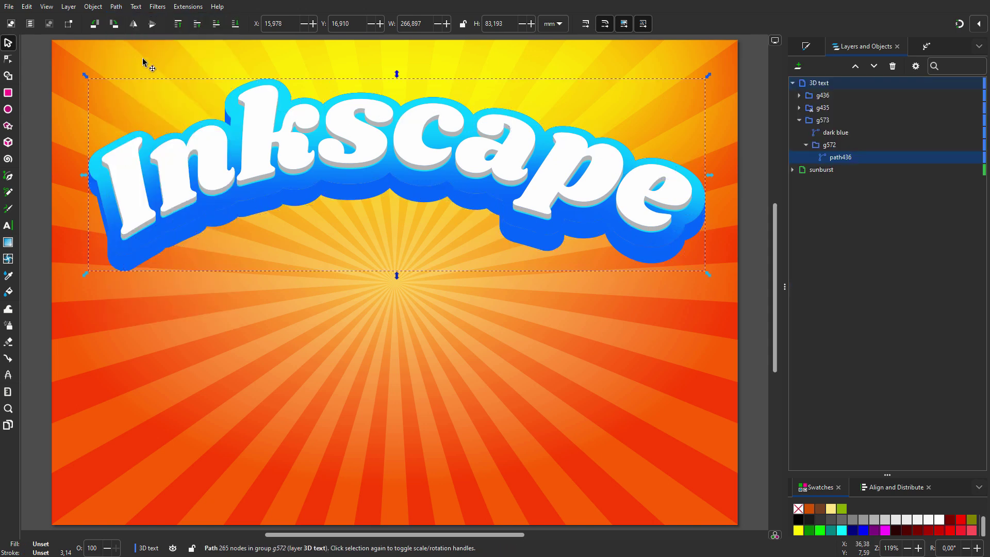
# Step: Ungroup g573 and g572 and rename the merged path 'long shadow'
pyautogui.rightClick(812, 121)
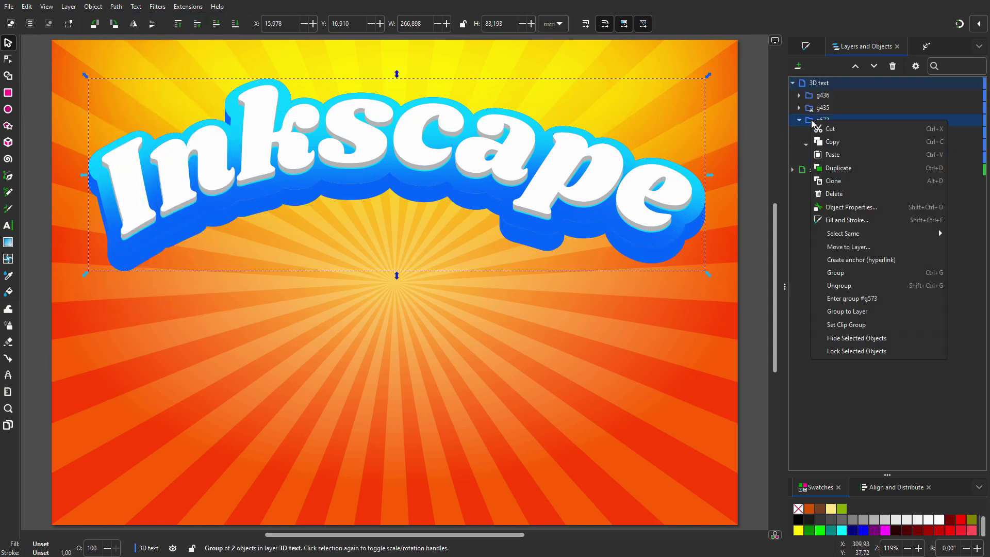
pyautogui.click(839, 285)
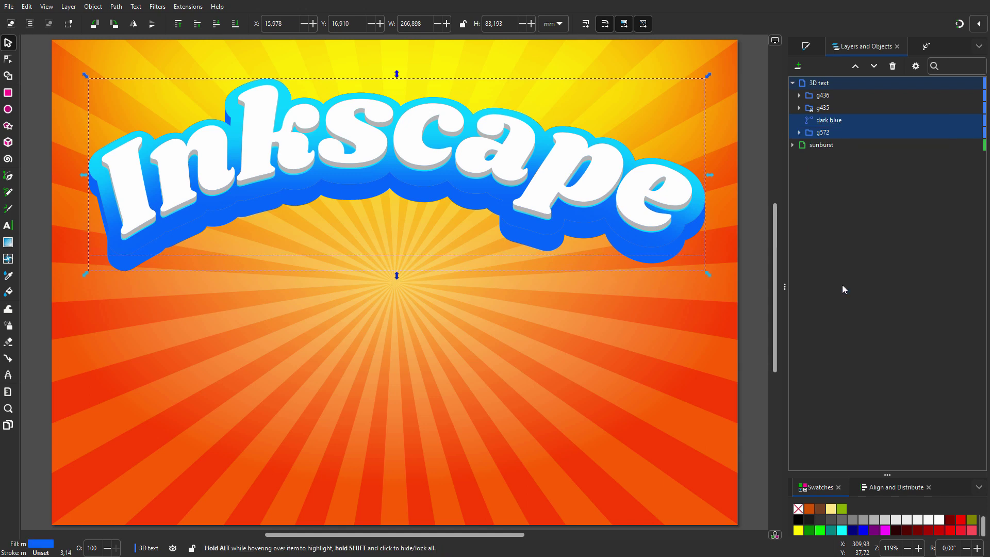
pyautogui.rightClick(812, 137)
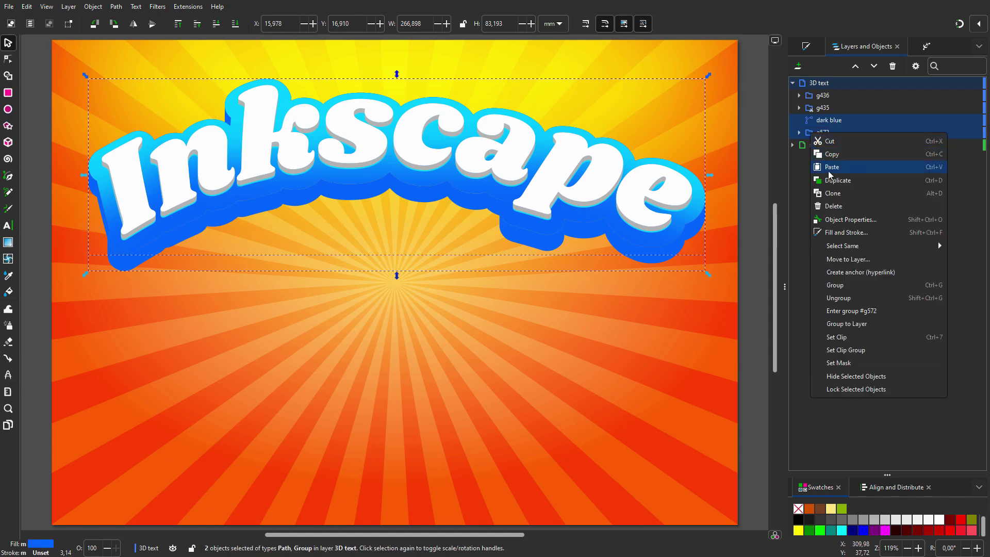
pyautogui.click(843, 295)
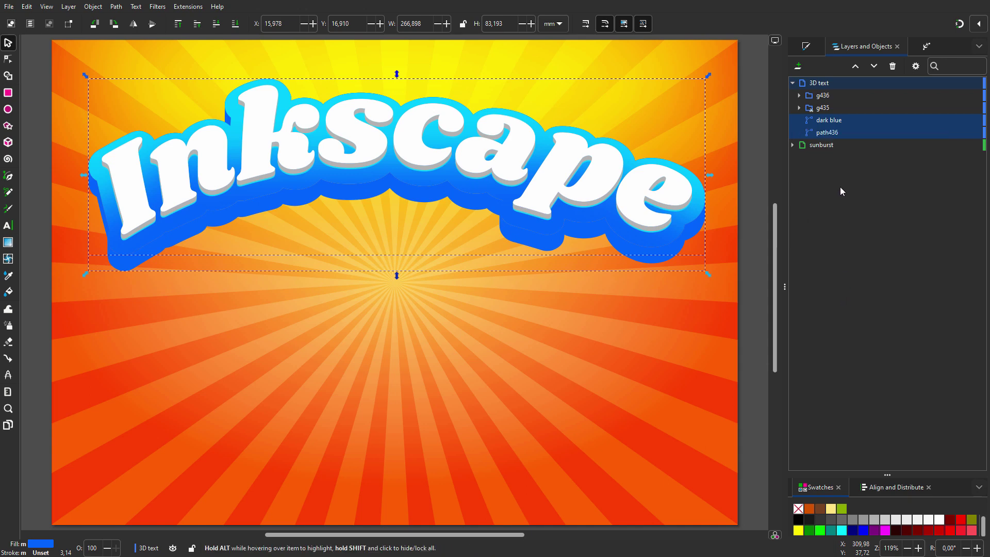
pyautogui.doubleClick(852, 133)
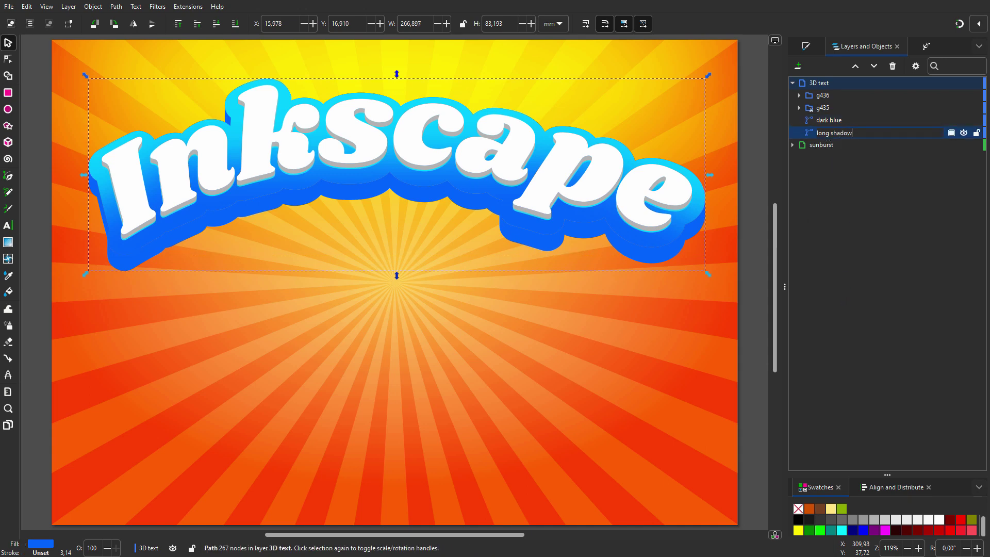
pyautogui.press('Return')
# Step: Darken the long shadow fill from lightness 50 to 45, giving #0053D3
pyautogui.click(806, 46)
pyautogui.click(808, 67)
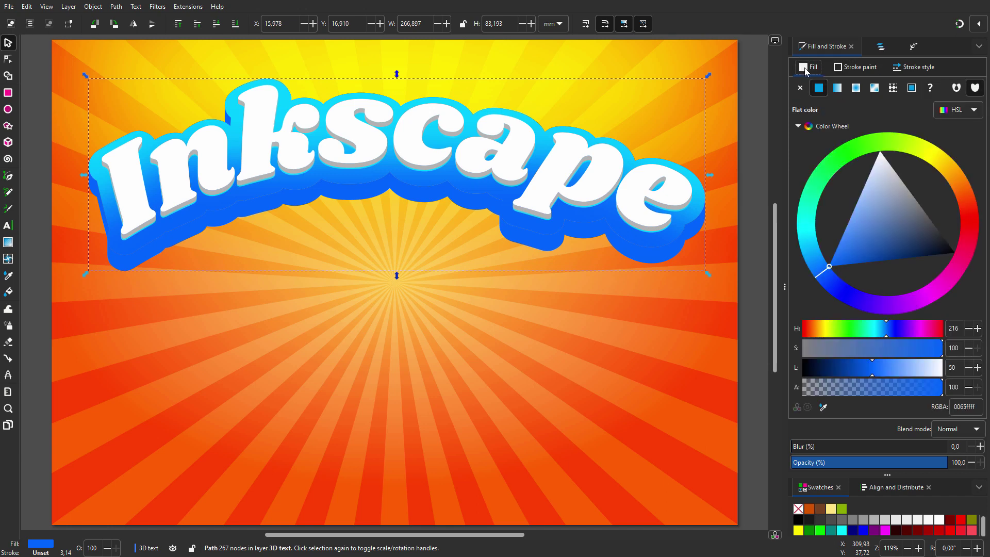
pyautogui.moveTo(873, 371); pyautogui.dragTo(857, 376)
pyautogui.click(881, 48)
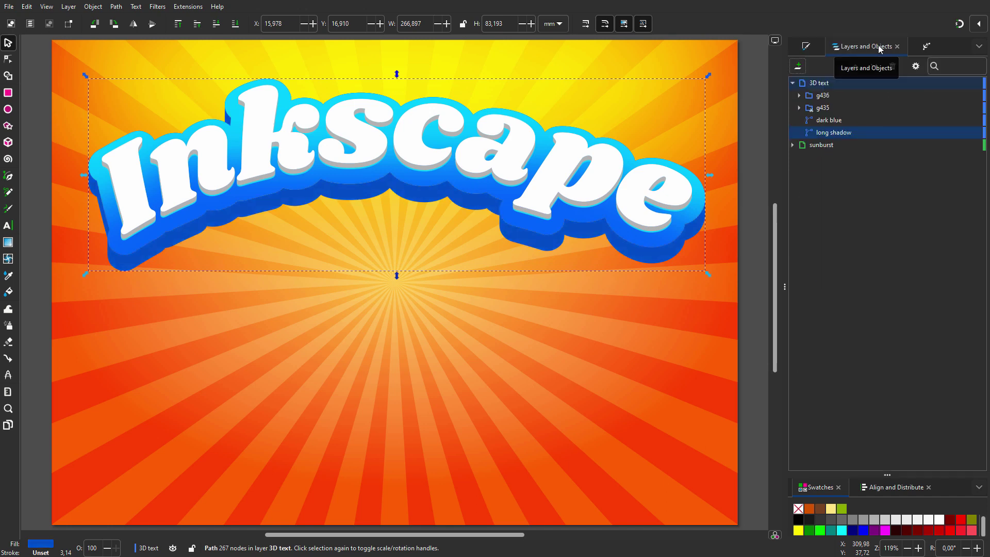
pyautogui.click(844, 121)
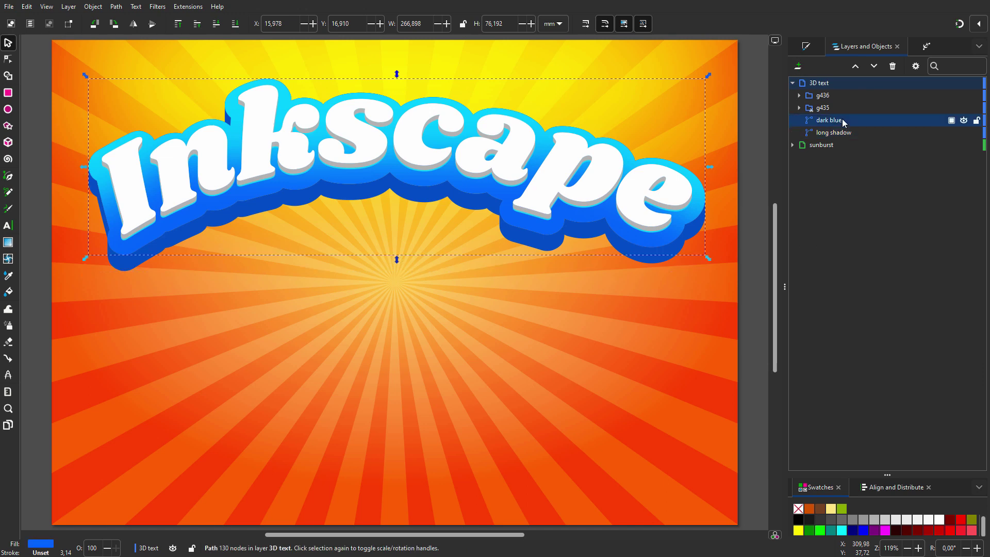
# Step: Fill the dark blue shape black, rename it 'gradient' and blur it to about 25
pyautogui.click(798, 520)
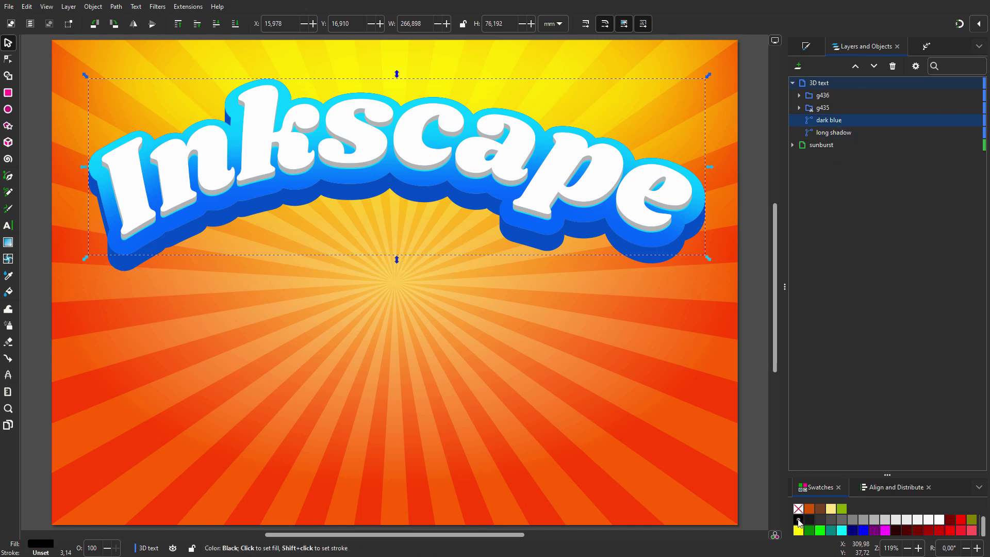
pyautogui.click(844, 122)
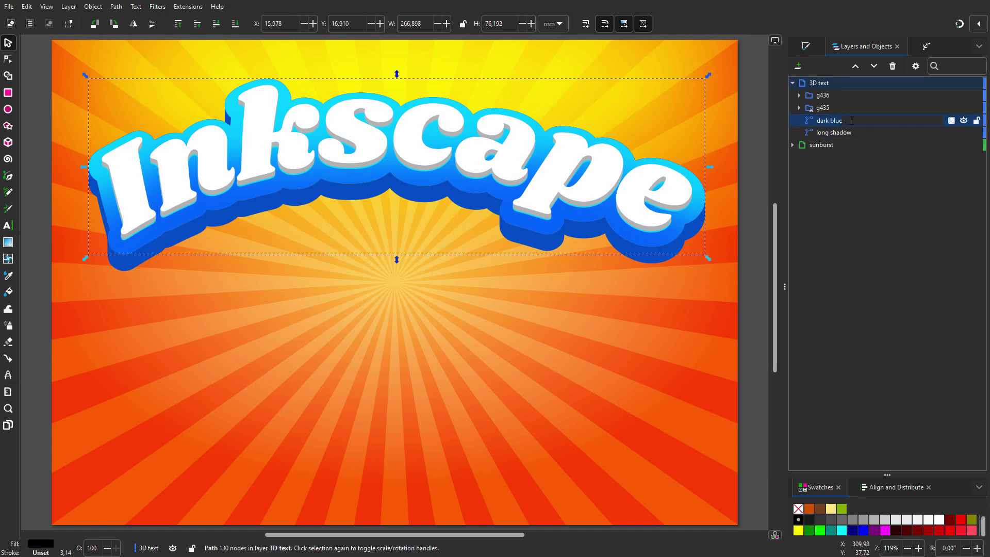
pyautogui.press('Return')
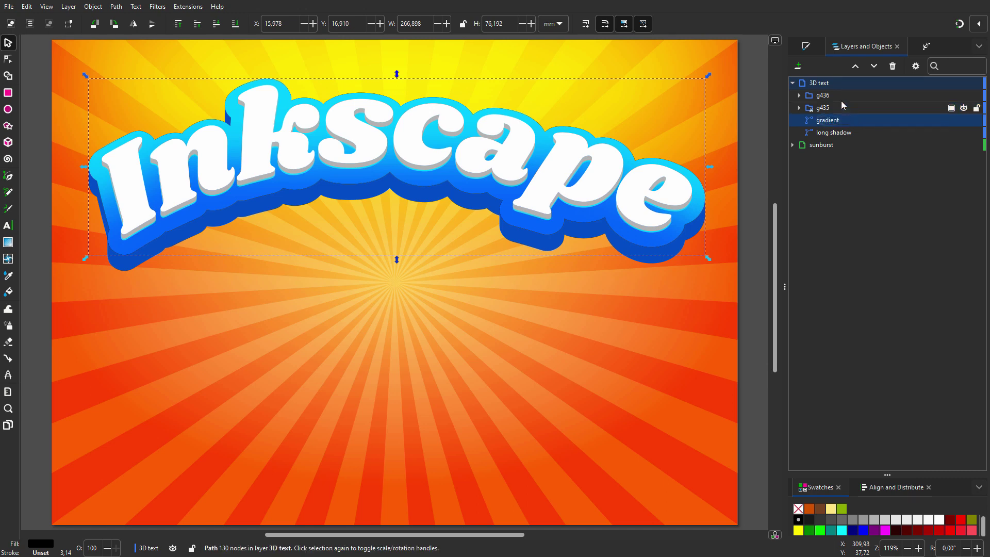
pyautogui.click(807, 46)
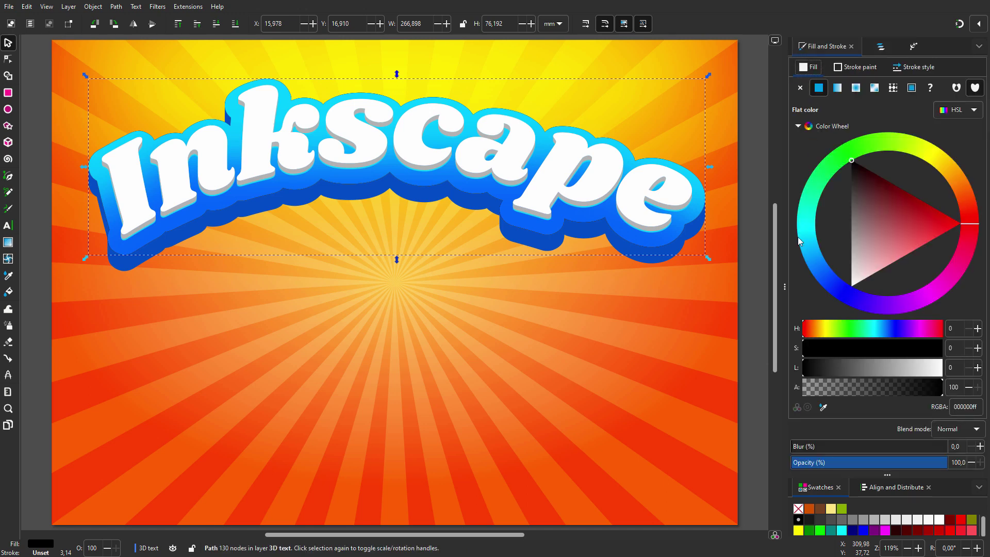
pyautogui.moveTo(794, 447); pyautogui.dragTo(829, 446)
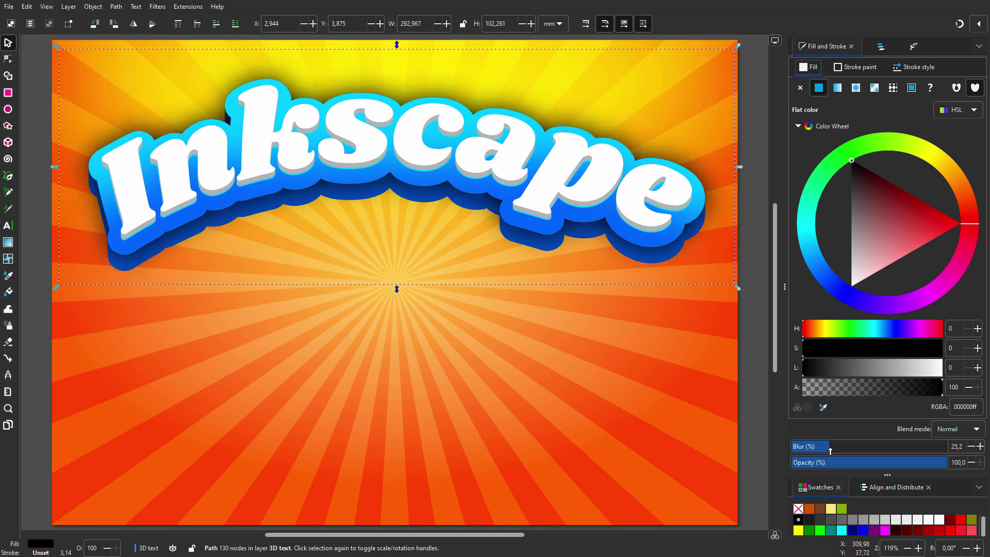
# Step: Make long shadow a clip group, move the gradient inside it, and lower its opacity to 80%
pyautogui.click(880, 47)
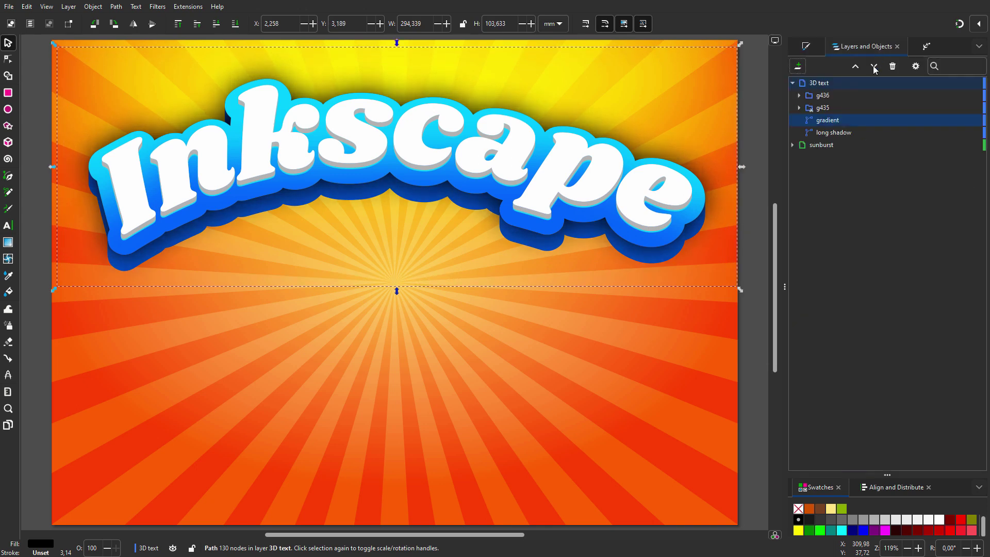
pyautogui.rightClick(860, 132)
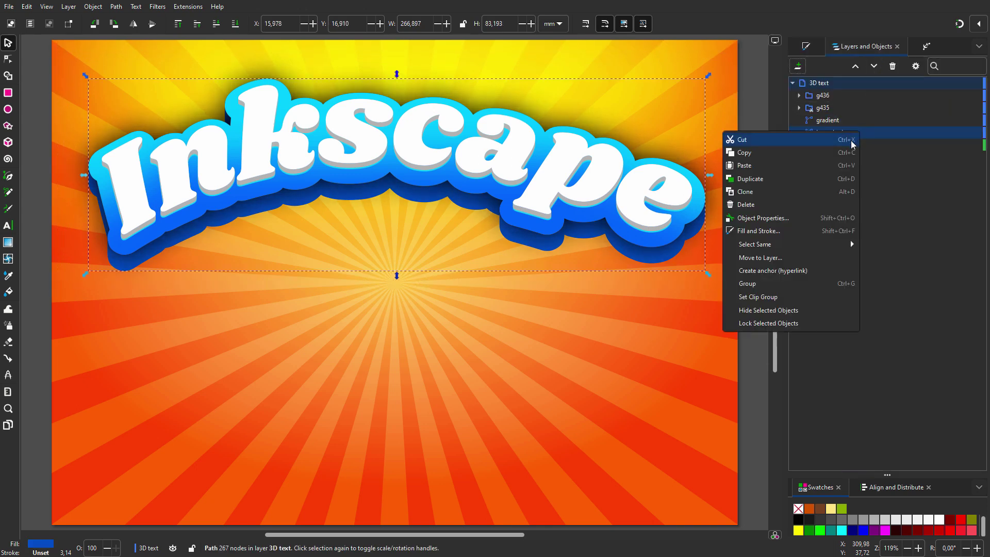
pyautogui.click(792, 300)
pyautogui.click(799, 132)
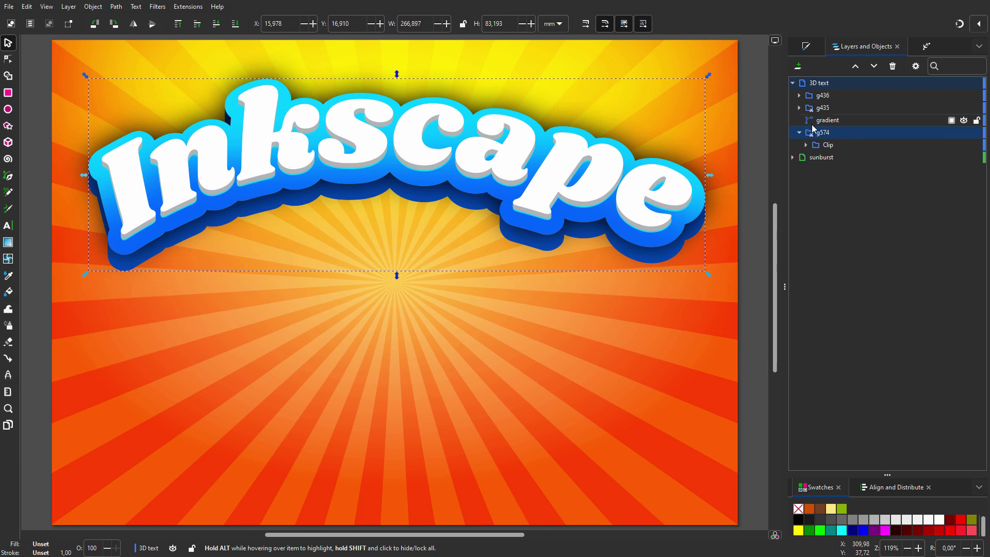
pyautogui.moveTo(829, 120); pyautogui.dragTo(857, 139)
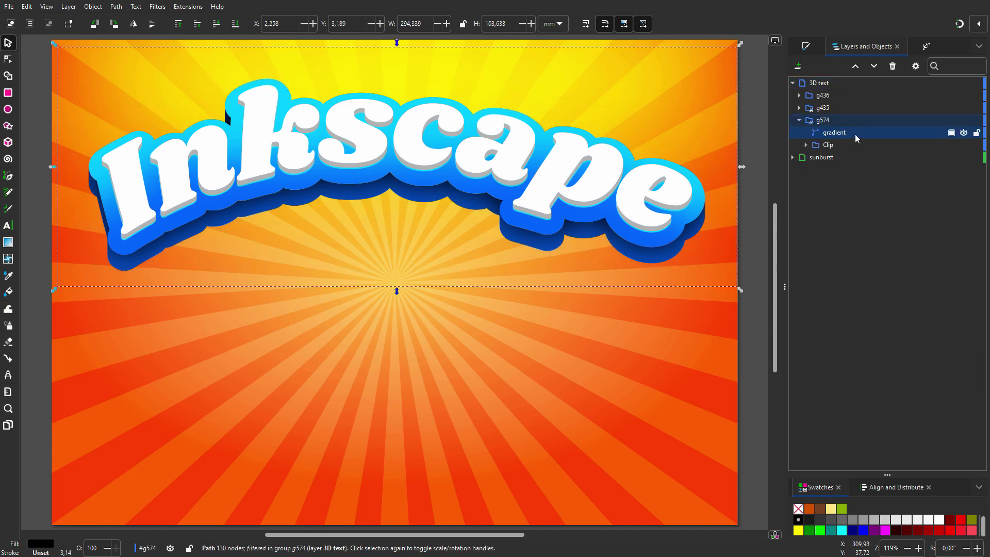
pyautogui.click(952, 133)
pyautogui.moveTo(973, 169); pyautogui.dragTo(965, 171)
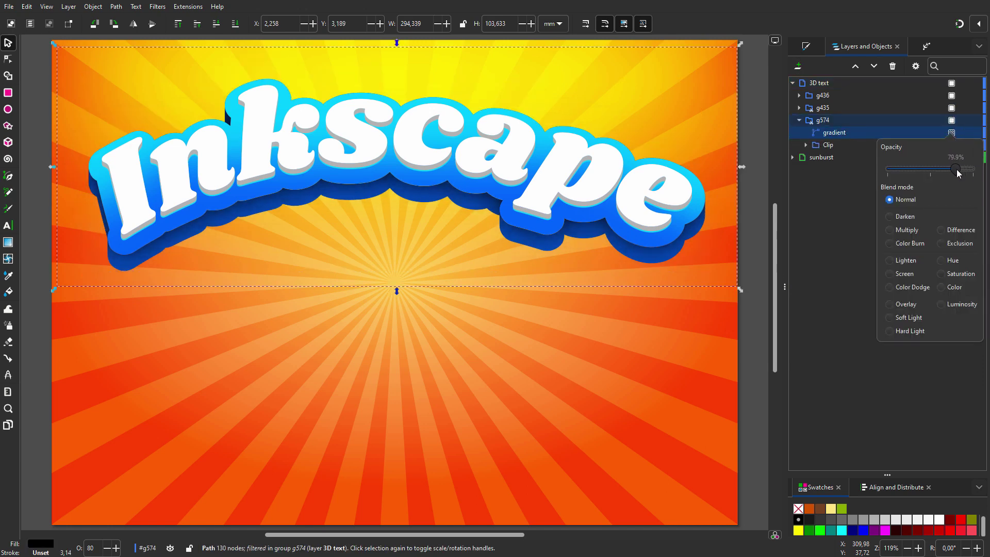
# Step: Duplicate the Inkscape lettering path, fill the copy black and blur it by 11.4
pyautogui.click(799, 95)
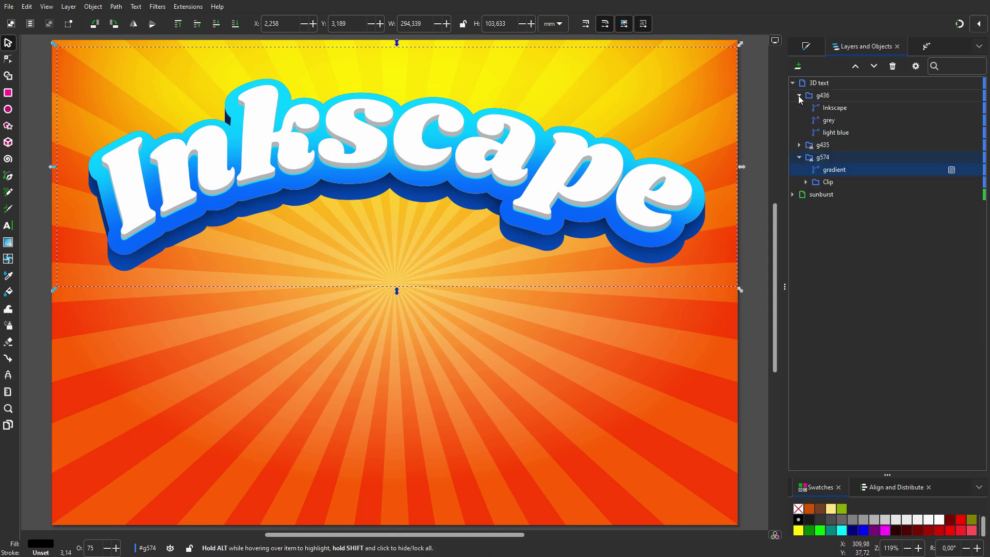
pyautogui.rightClick(864, 108)
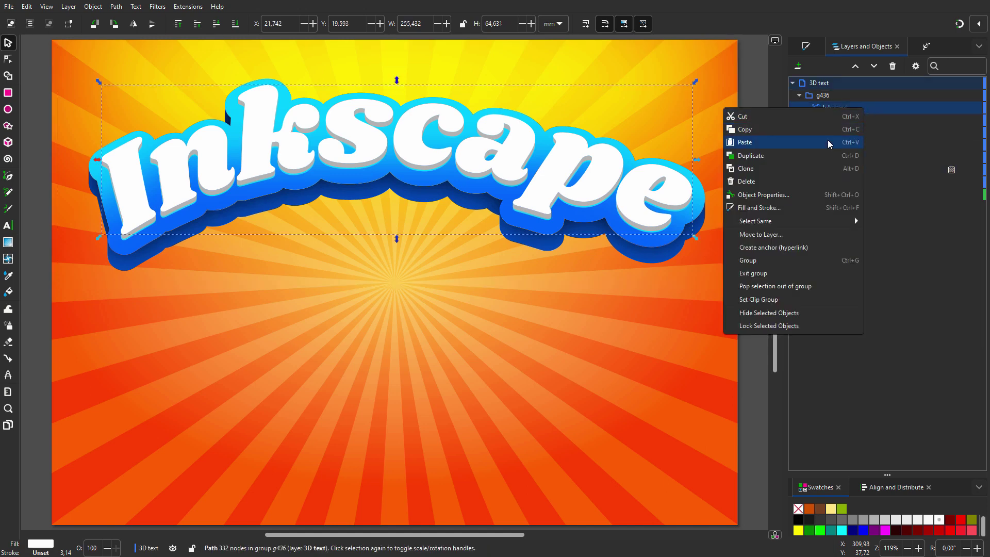
pyautogui.press('Escape')
pyautogui.click(799, 520)
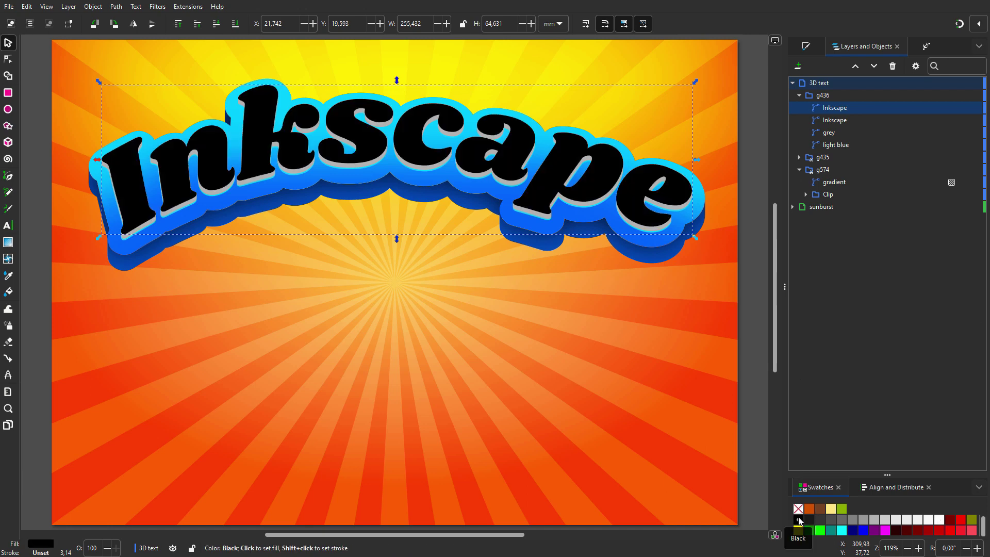
pyautogui.click(806, 46)
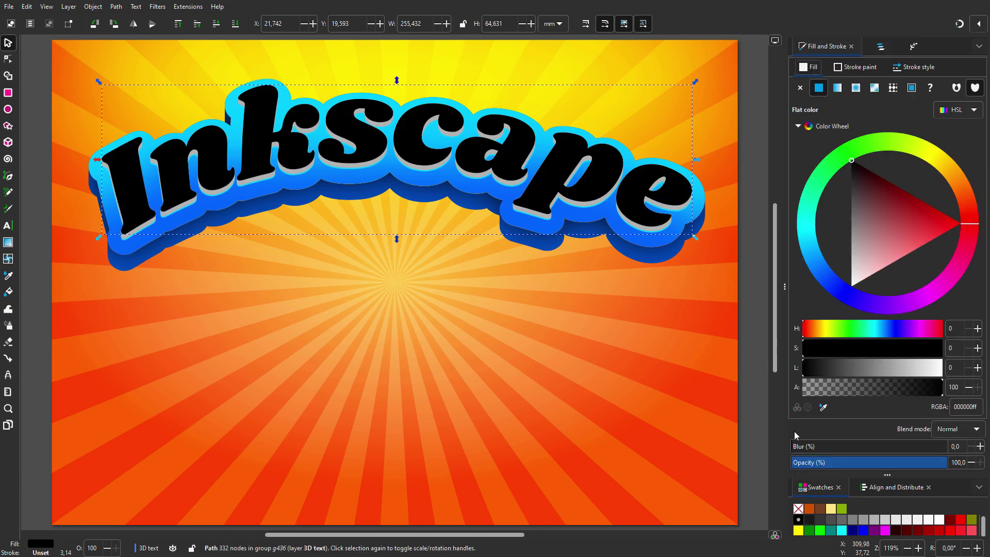
pyautogui.moveTo(795, 447); pyautogui.dragTo(808, 446)
pyautogui.click(881, 48)
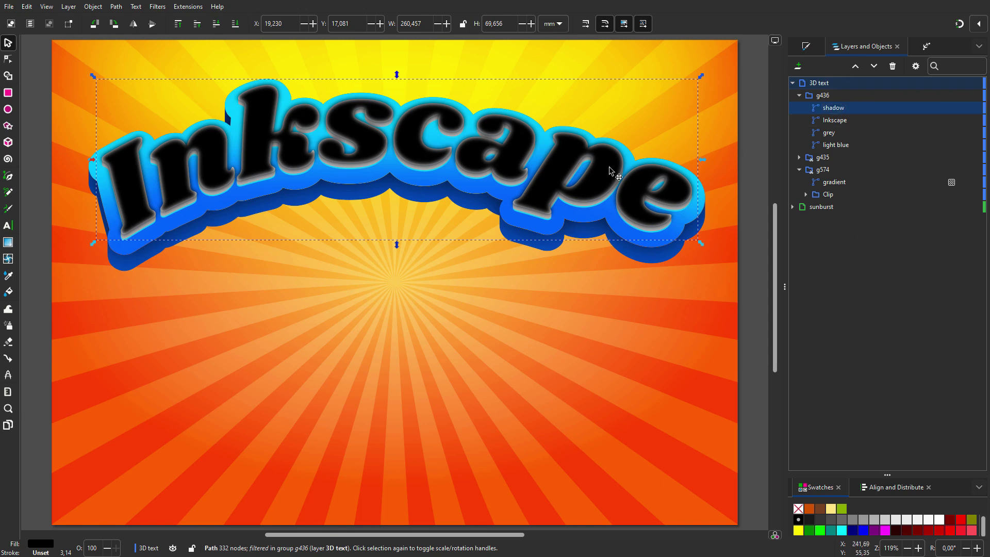
# Step: Move the blurred 'shadow' copy to the bottom of g436, nudged slightly below the lettering
pyautogui.moveTo(610, 170); pyautogui.dragTo(608, 178)
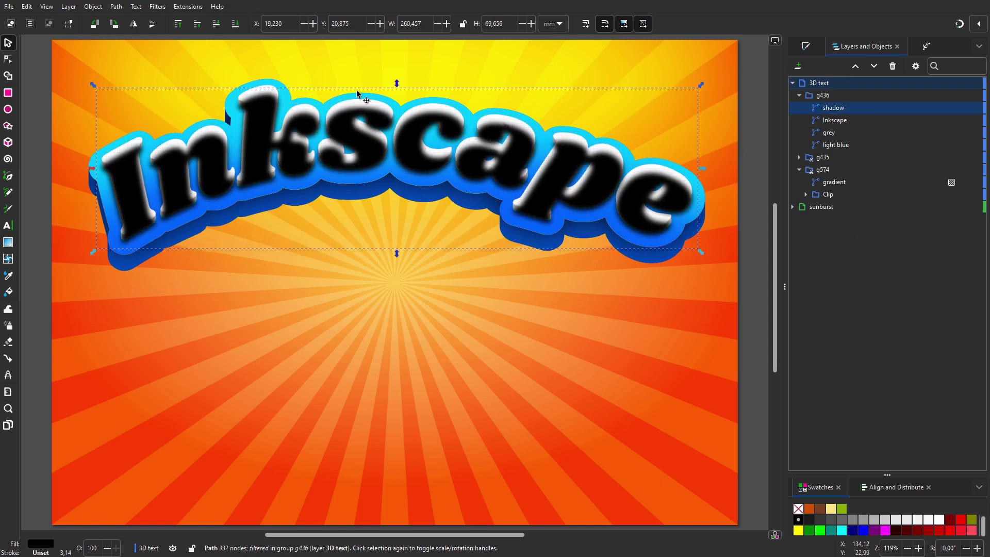
pyautogui.click(235, 24)
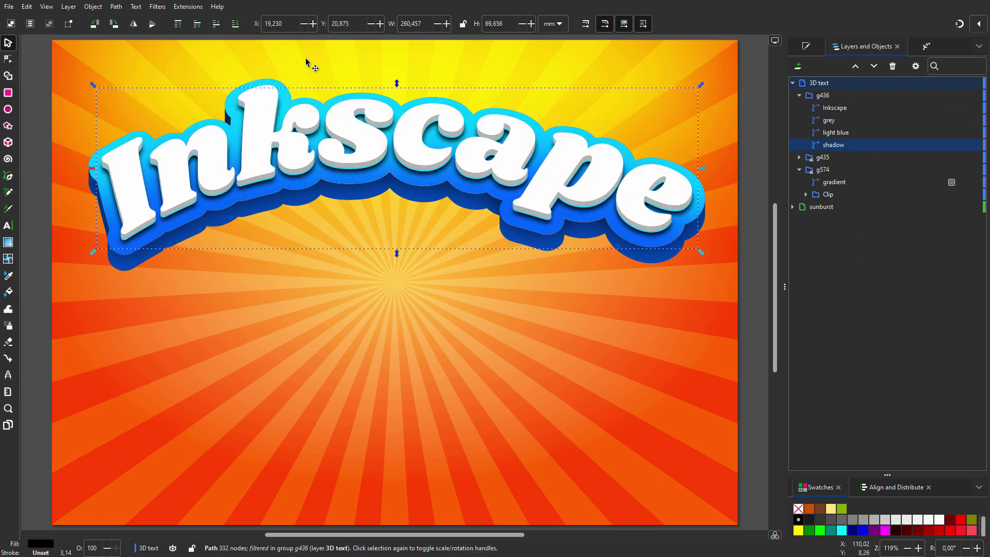
pyautogui.press('Down')
pyautogui.press('Down')
pyautogui.press('Up')
pyautogui.press('Up')
pyautogui.press('Up')
pyautogui.press('Down')
pyautogui.press('Down')
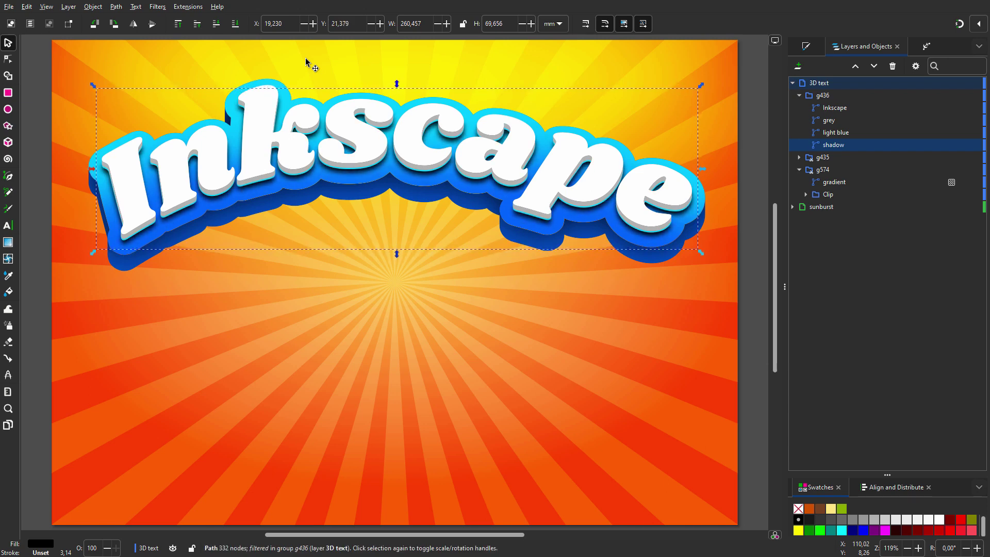
pyautogui.press('Up')
pyautogui.press('Up')
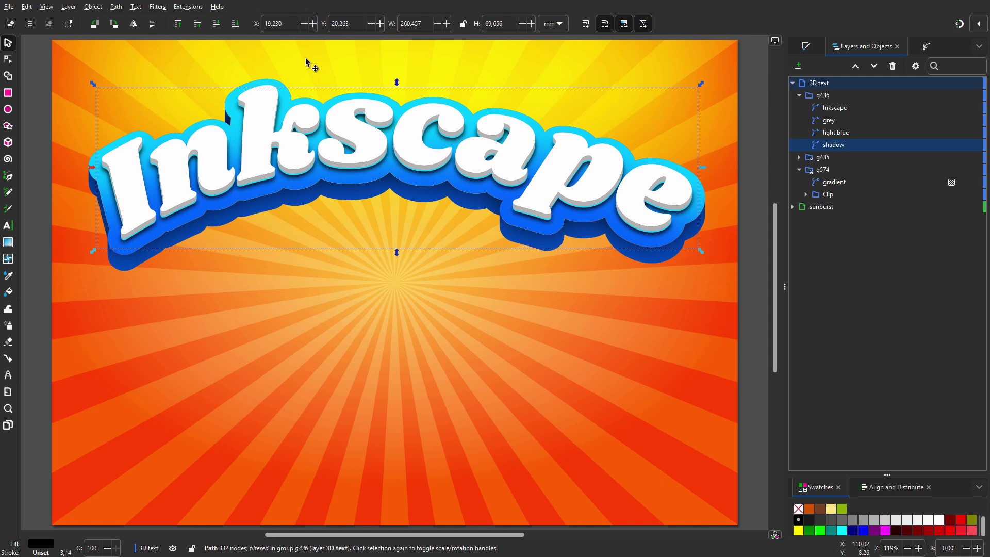
pyautogui.press('Escape')
# Step: Duplicate the dark blue clip path, move it to the layer top and name it 'shadow below'
pyautogui.click(798, 157)
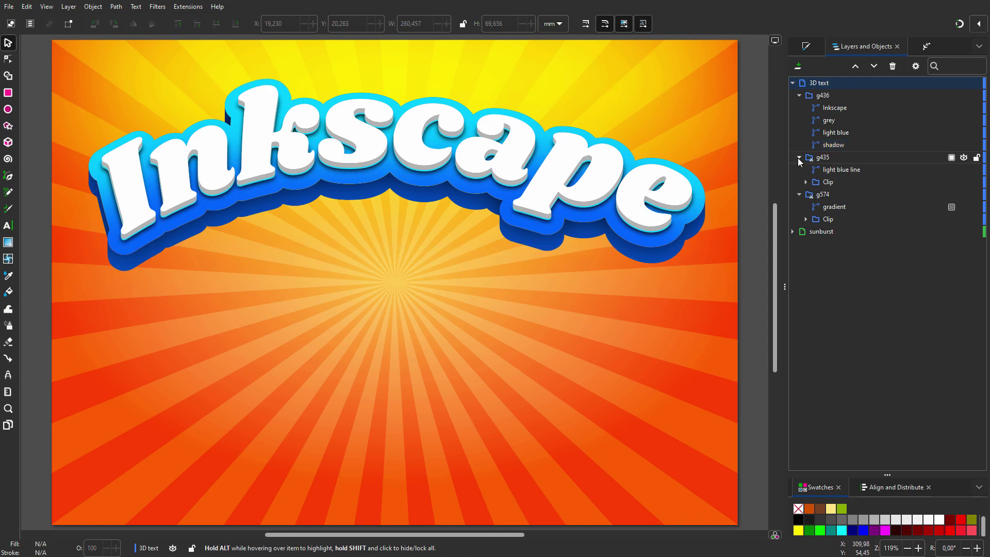
pyautogui.click(806, 182)
pyautogui.rightClick(865, 195)
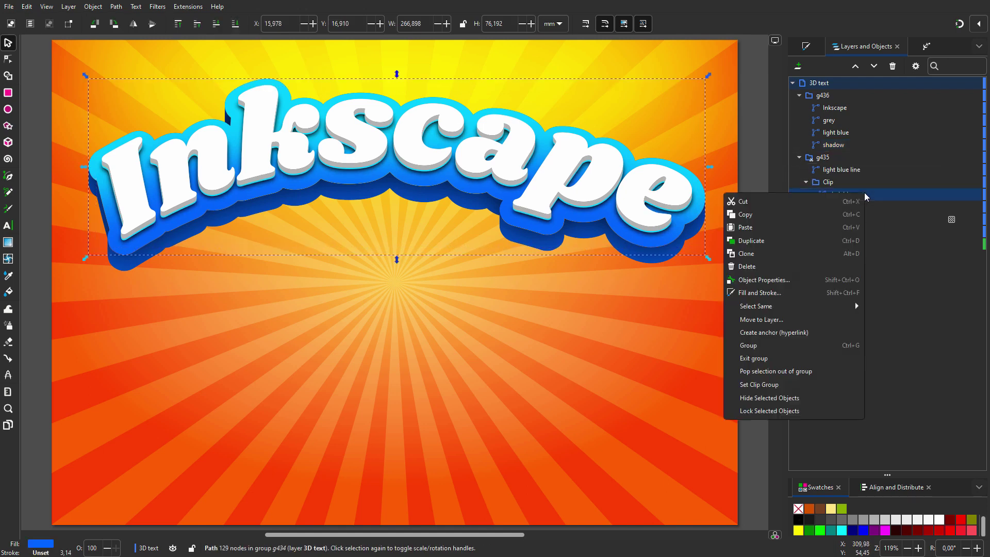
pyautogui.click(820, 241)
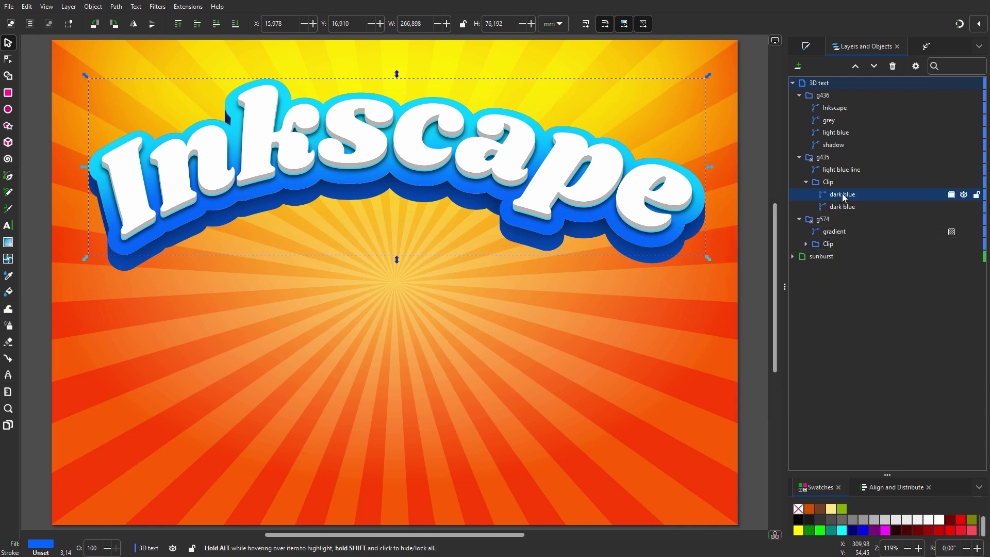
pyautogui.moveTo(844, 198); pyautogui.dragTo(843, 85)
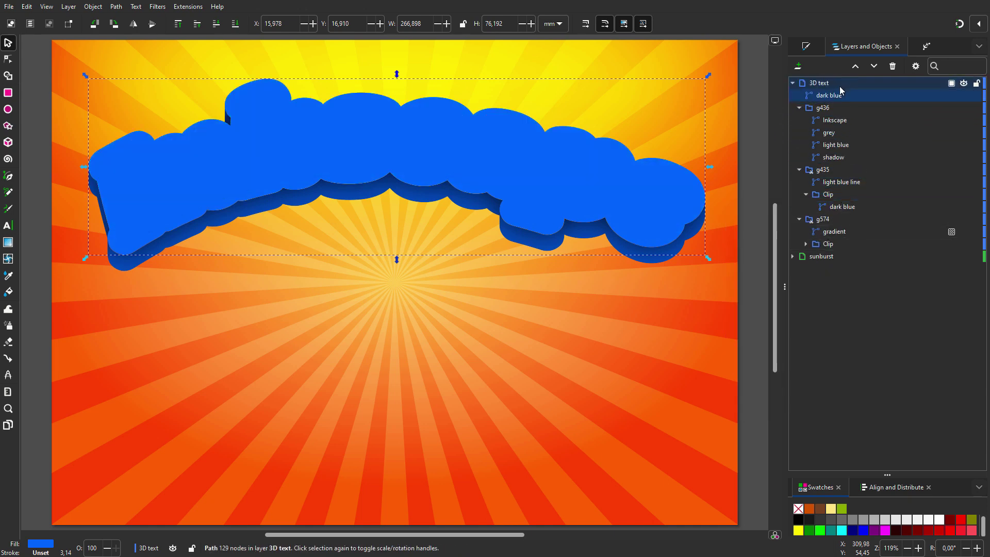
pyautogui.doubleClick(842, 92)
pyautogui.write('shadow below')
pyautogui.press('Return')
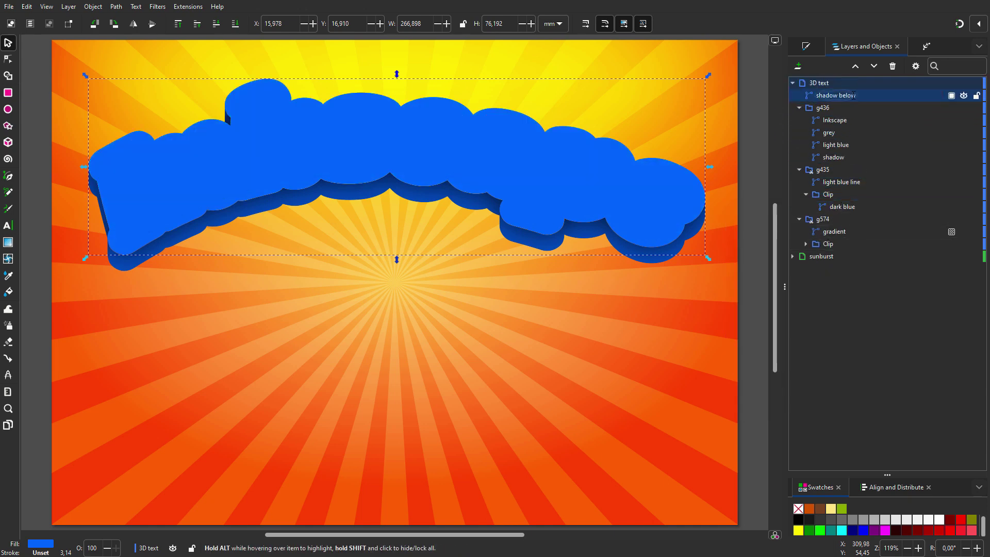
# Step: Fill 'shadow below' black, blur it about 30, shift it down ~10 mm and lower it to the bottom
pyautogui.click(798, 520)
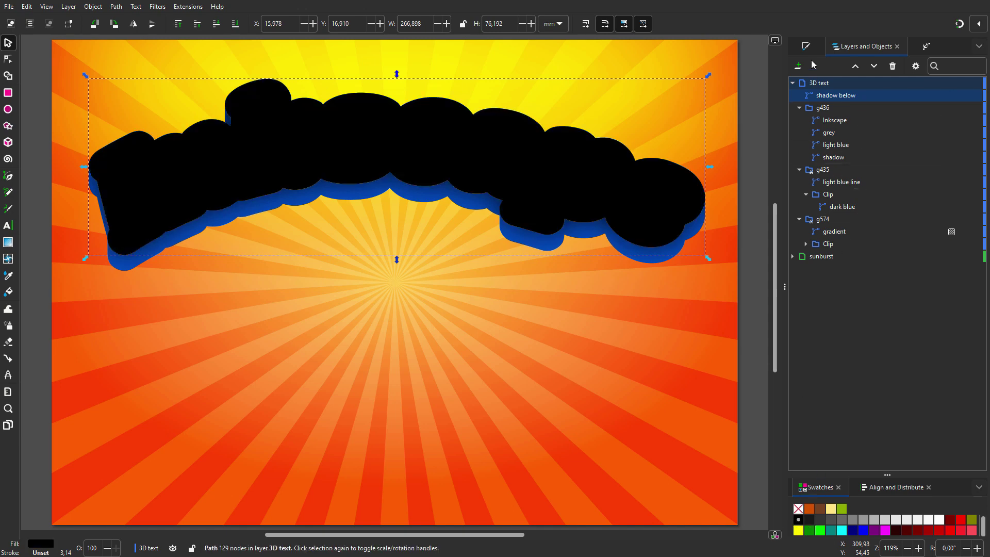
pyautogui.hotkey('ctrl', 'shift', 'f')
pyautogui.moveTo(797, 447); pyautogui.dragTo(830, 452)
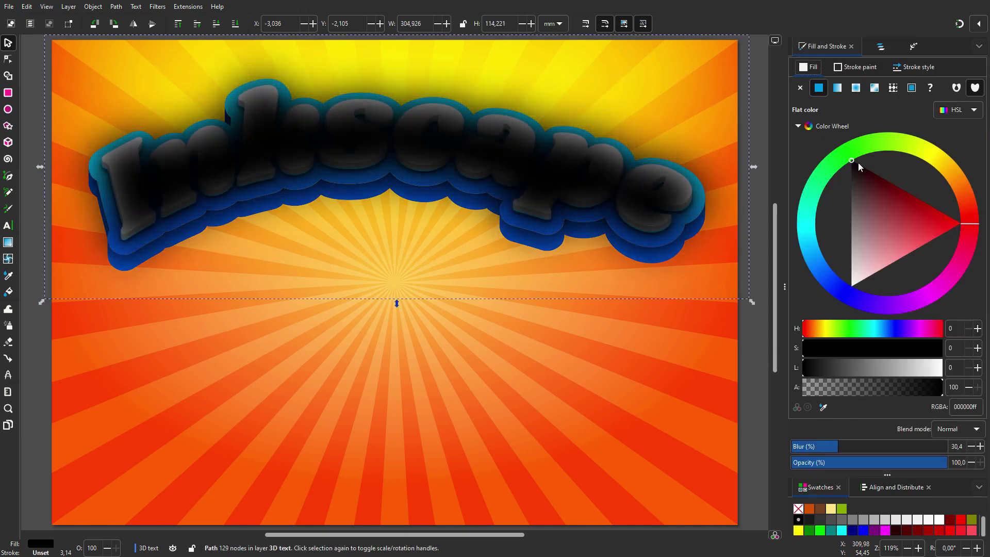
pyautogui.hotkey('ctrl', 'shift', 'l')
pyautogui.moveTo(630, 197); pyautogui.dragTo(625, 227)
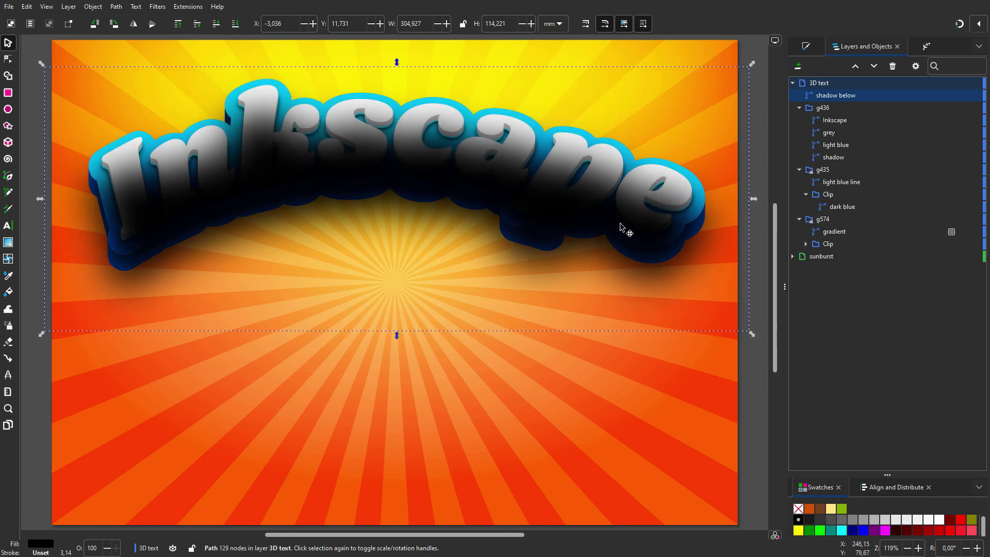
pyautogui.click(235, 24)
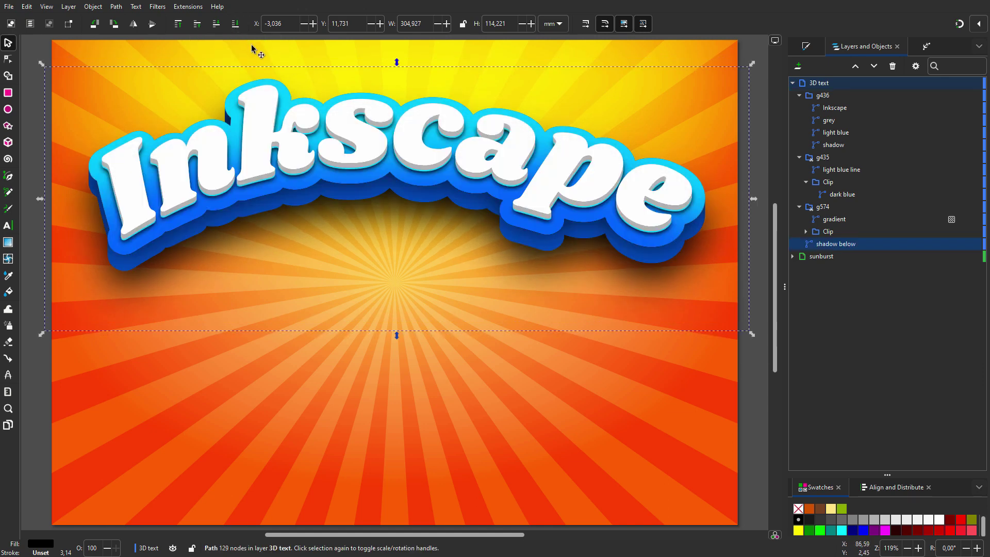
pyautogui.press('Down')
pyautogui.press('Down')
pyautogui.press('Down')
pyautogui.press('Down')
pyautogui.press('Up')
pyautogui.press('Up')
pyautogui.press('Up')
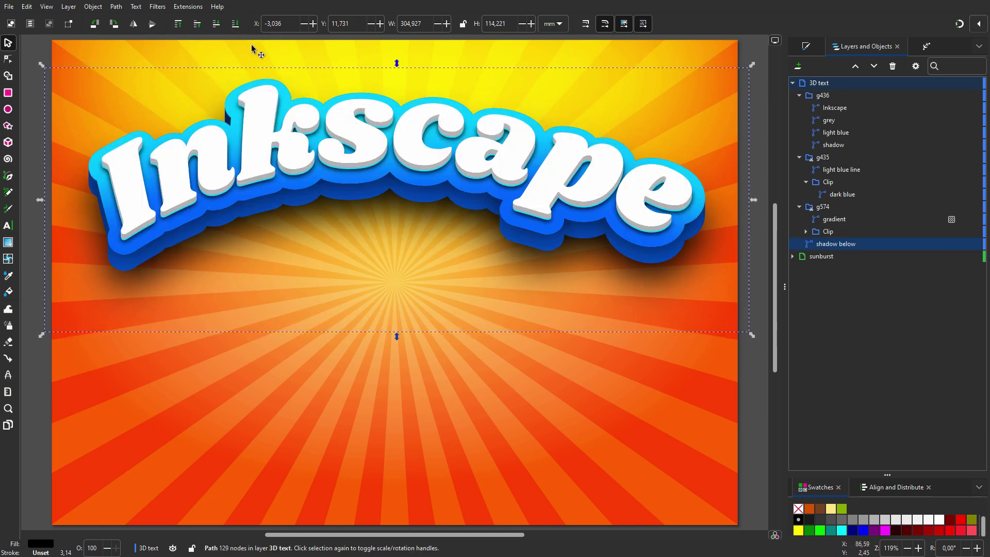